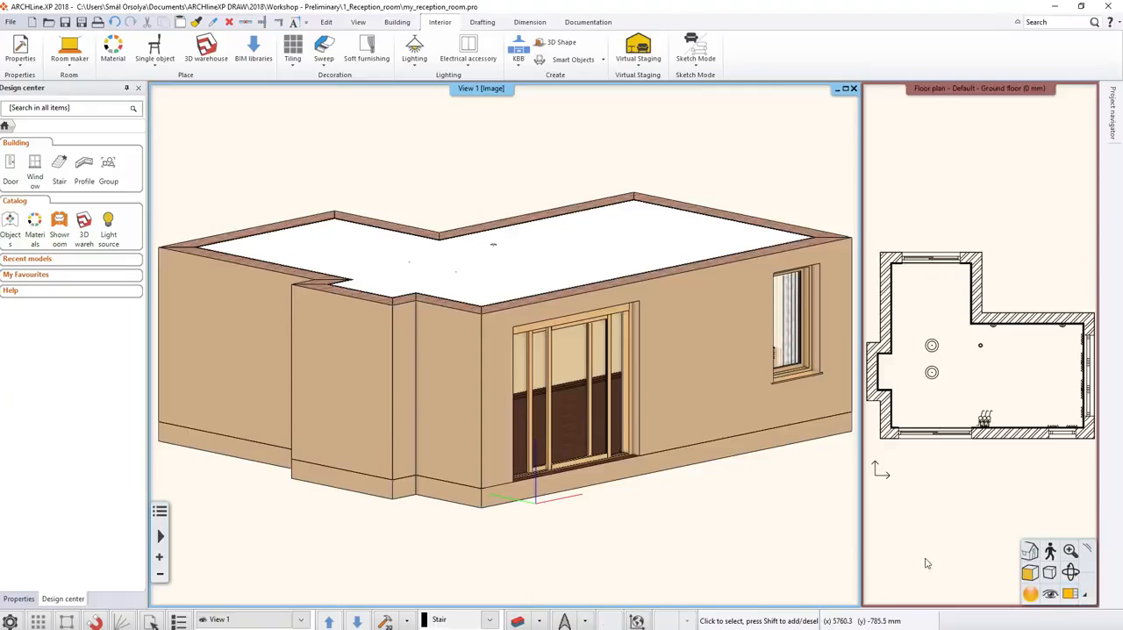
Maximize the 3D view, restore the split layout, and zoom in on the large glazed door's area.
left_click(1070, 595)
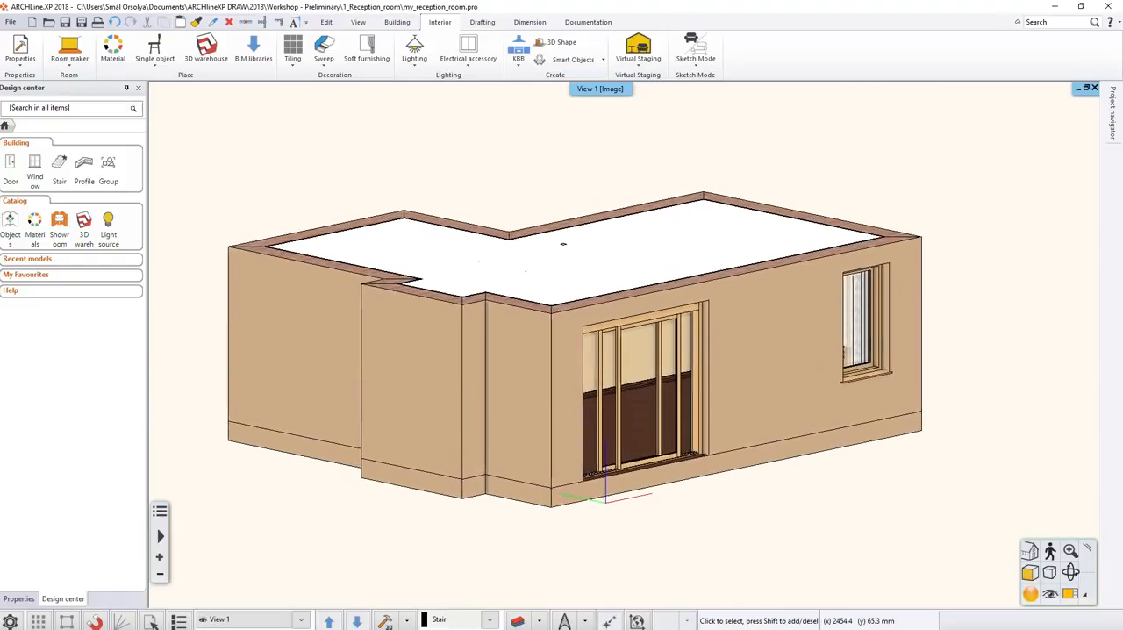
left_click(1070, 595)
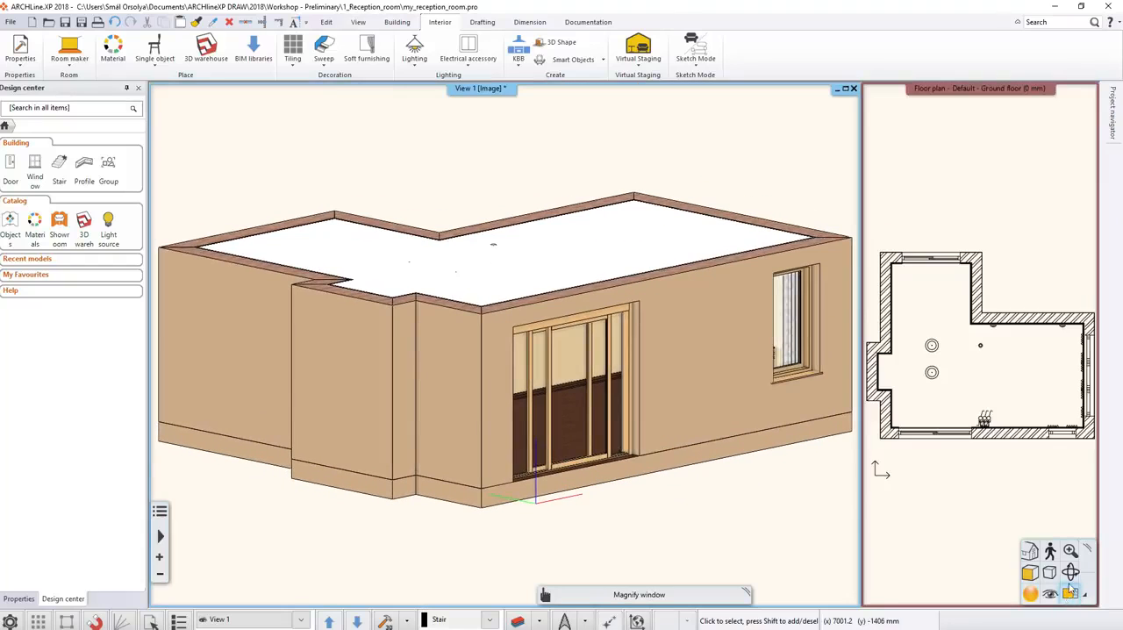
left_click(1071, 551)
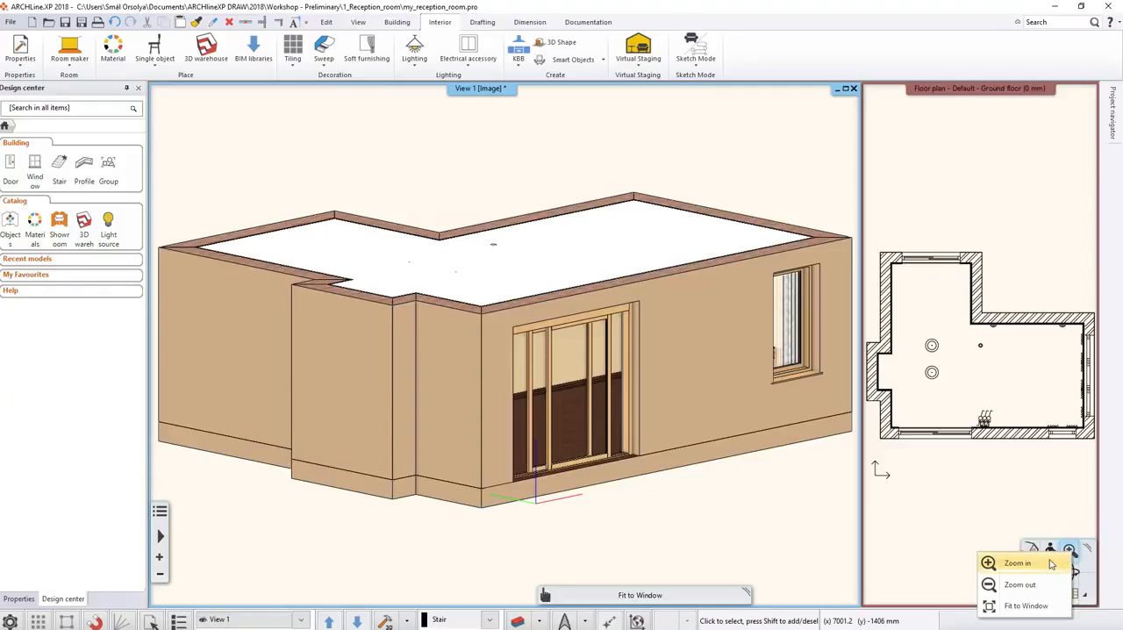
left_click(1013, 562)
left_click(443, 278)
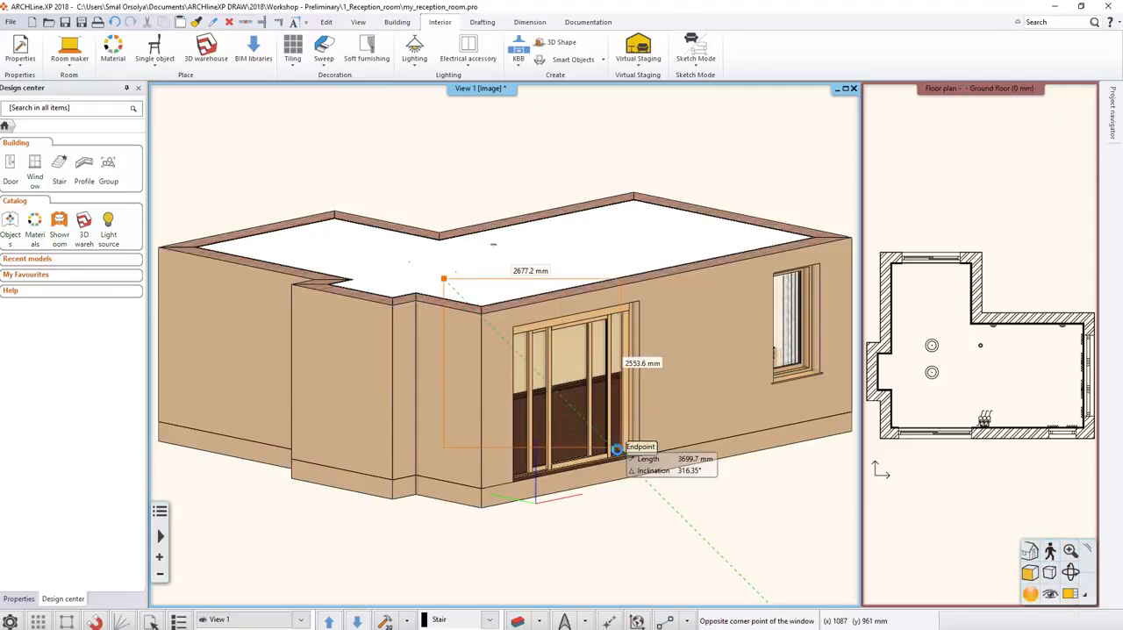
left_click(723, 575)
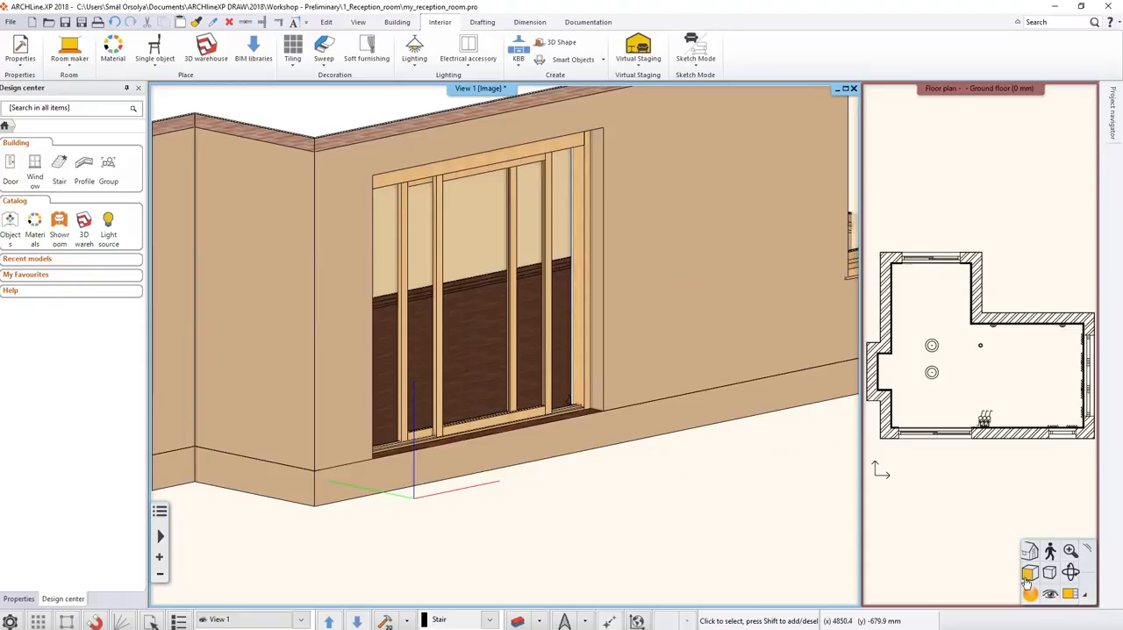
Zoom out in the 3D view and fit the whole building to the window.
left_click(1070, 551)
left_click(1049, 586)
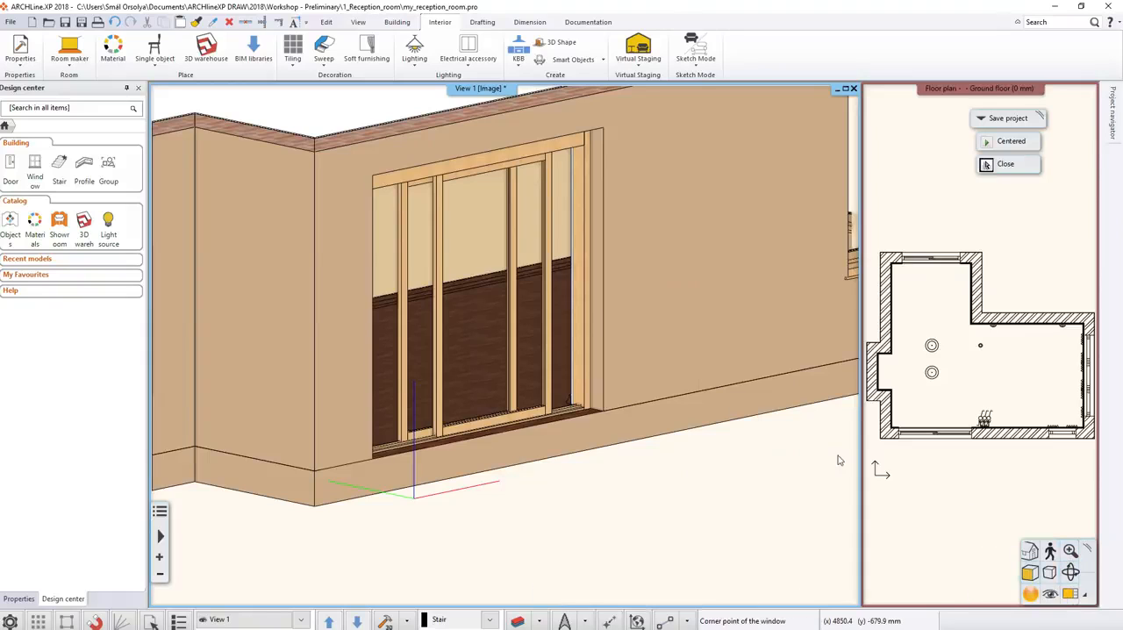
left_click(334, 123)
left_click(664, 415)
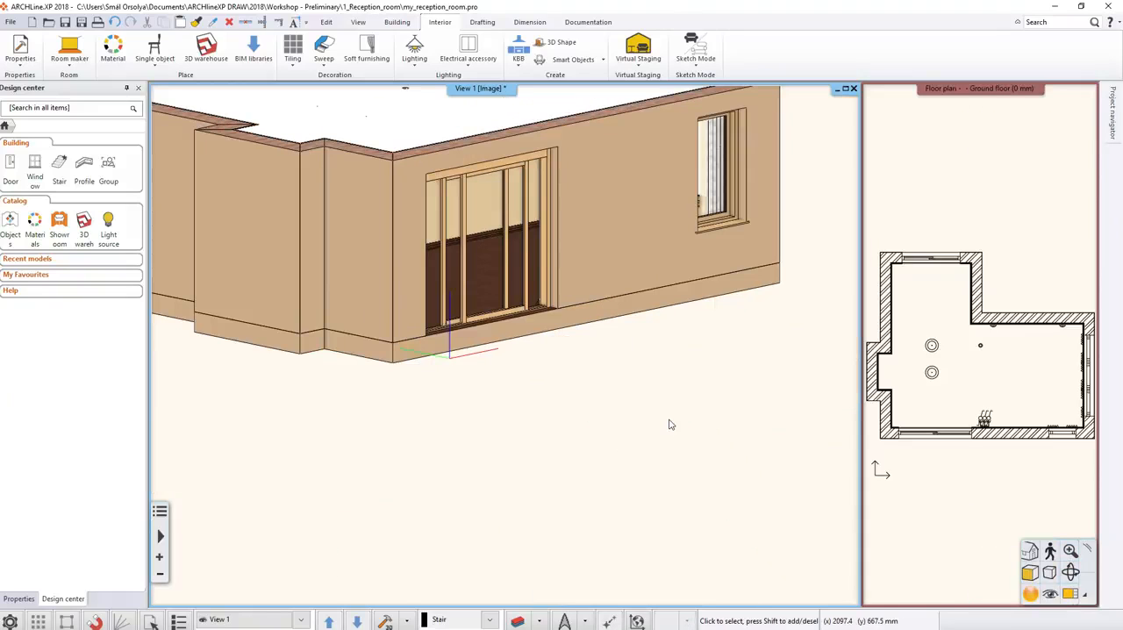
left_click(1070, 551)
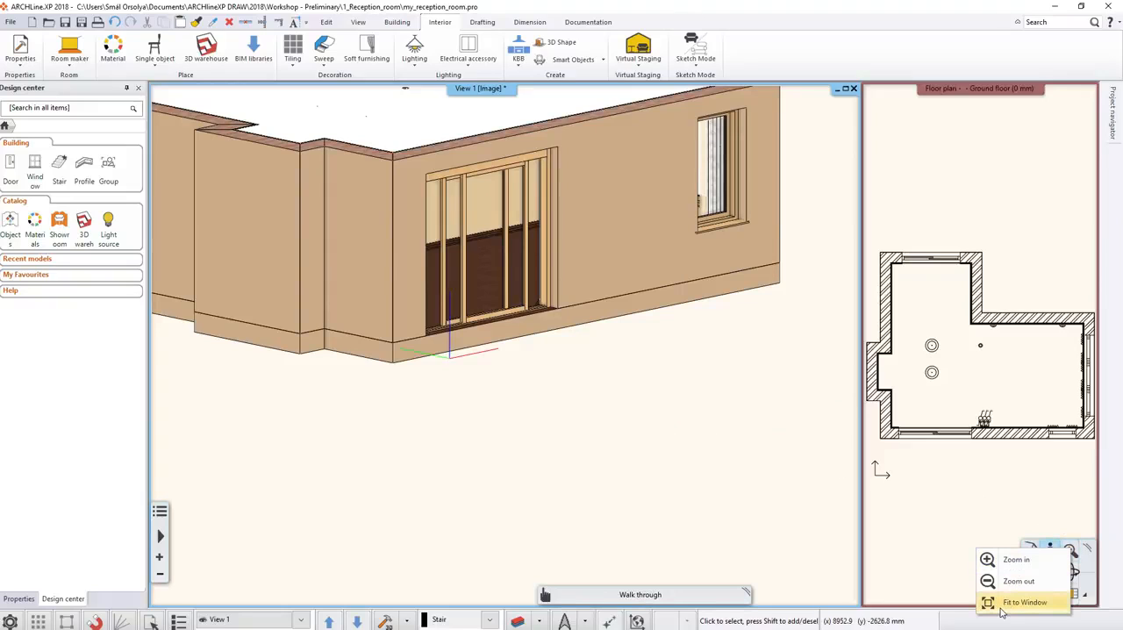
left_click(1002, 603)
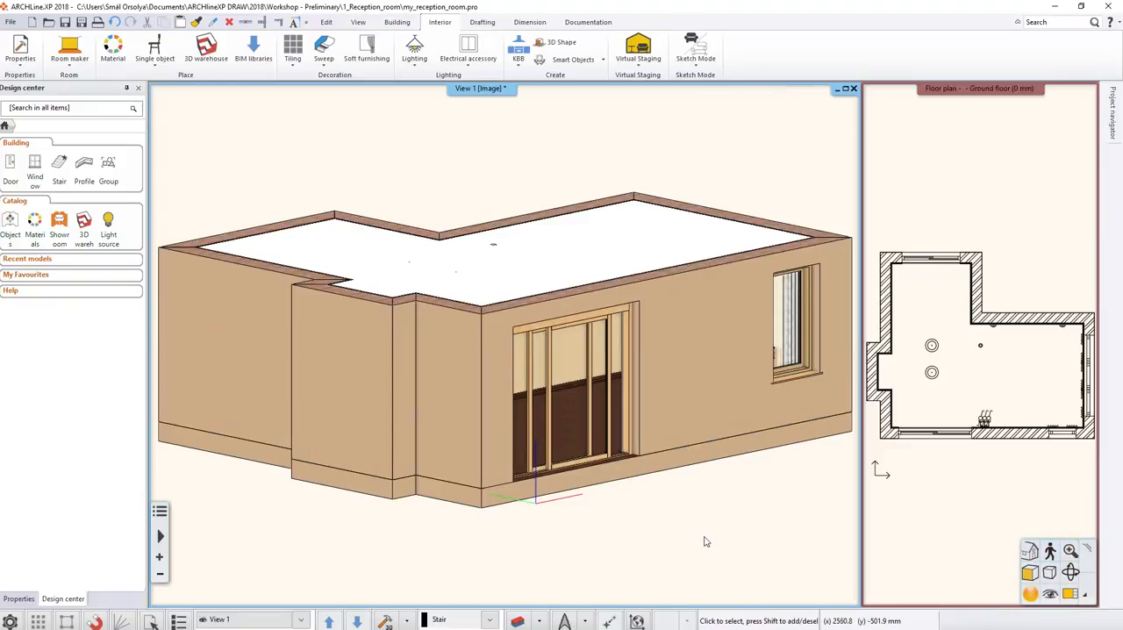
Orbit the 3D view to see the building from higher above.
left_click(1071, 573)
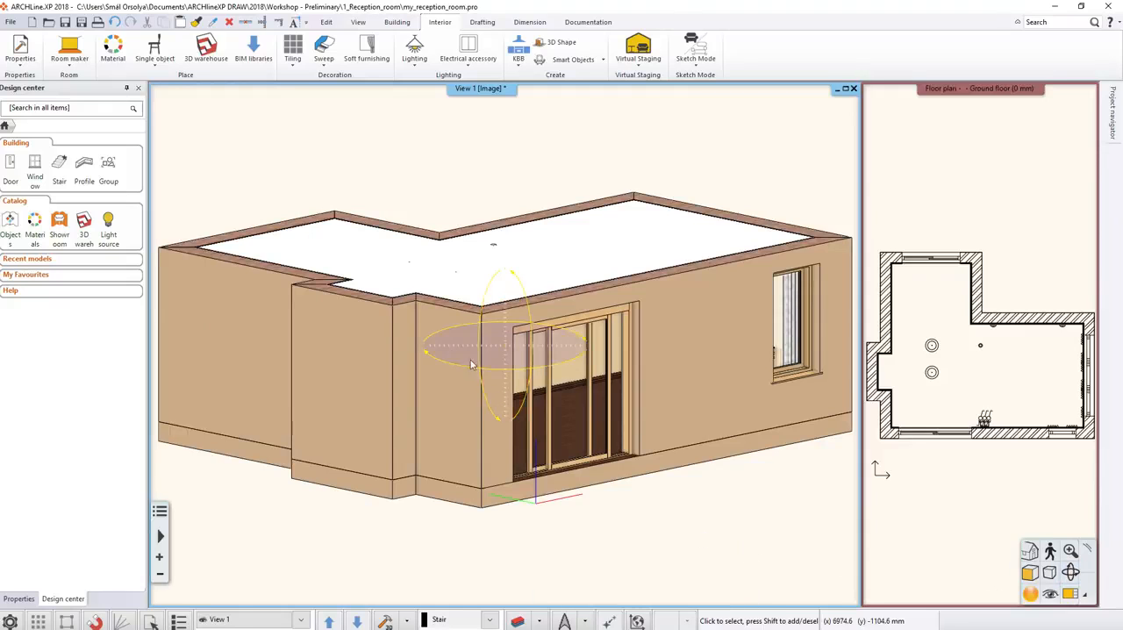
mouse_move(450, 349)
left_mouse_down()
mouse_move(492, 362)
mouse_move(460, 358)
mouse_move(434, 335)
mouse_move(436, 355)
left_mouse_up()
left_click_drag(505, 289, 505, 320)
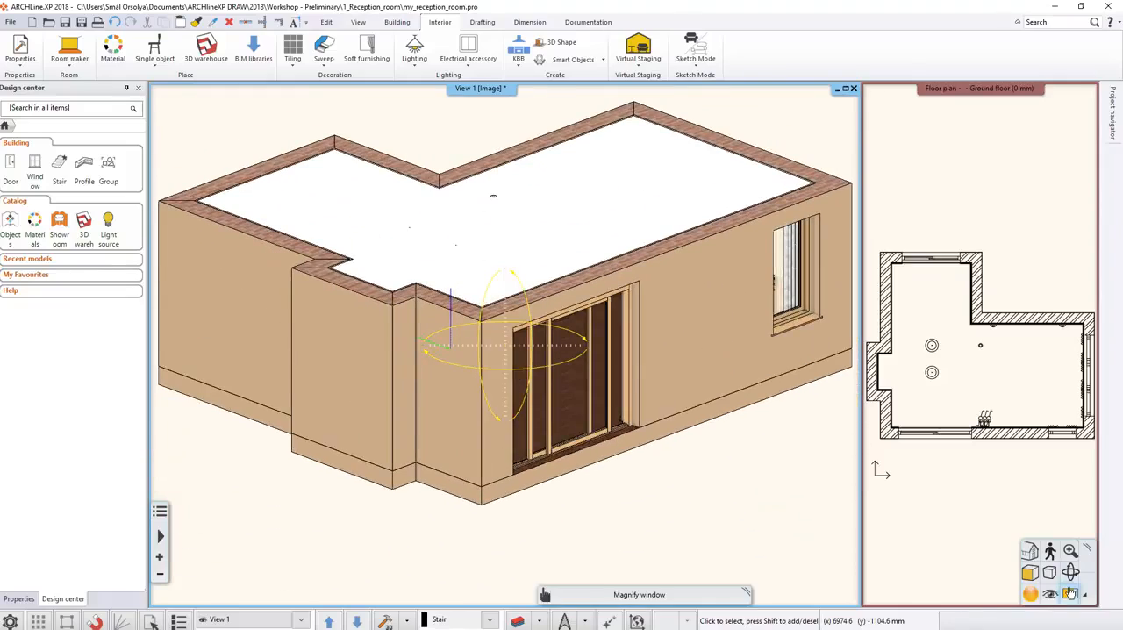
Set a new rotation center at the top front corner of the projecting wall section and orbit the building around it.
left_click(1030, 550)
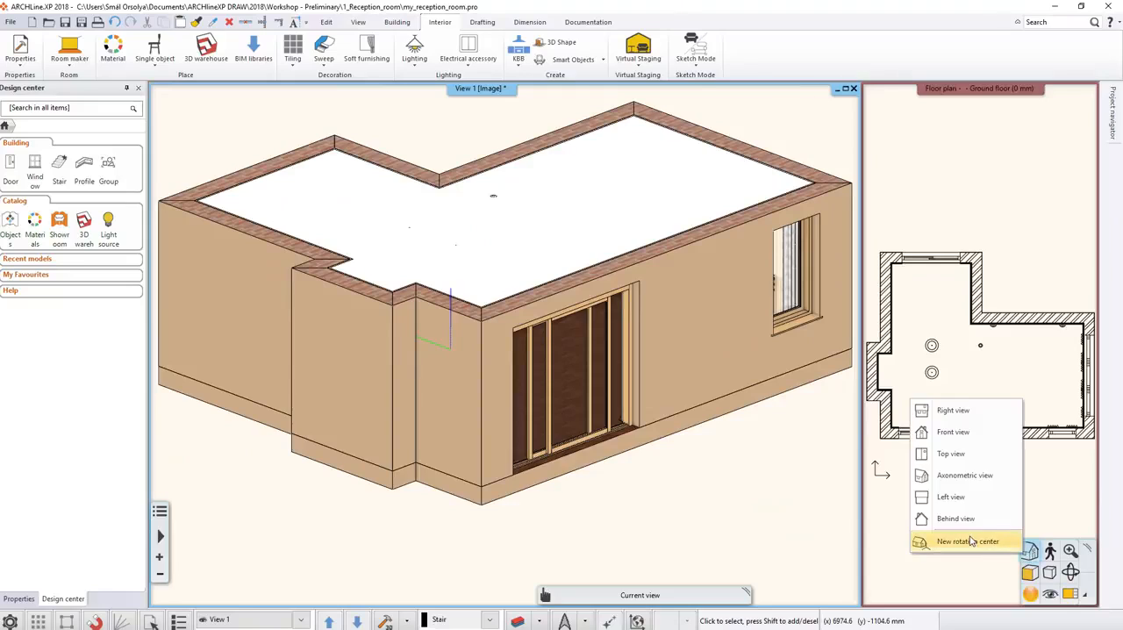
left_click(968, 541)
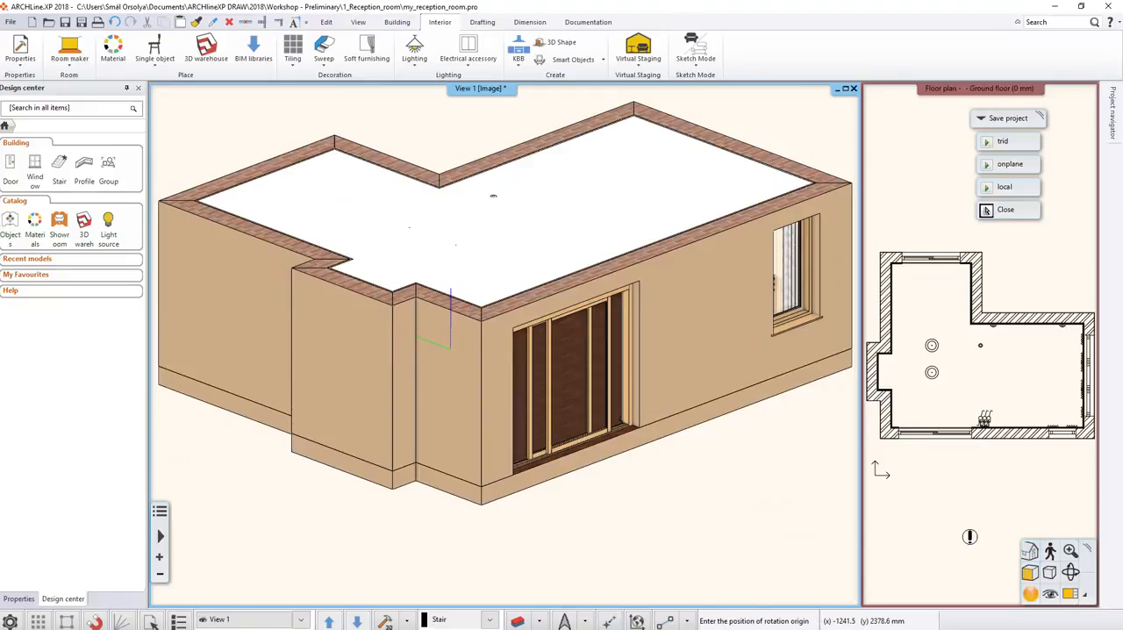
left_click(393, 301)
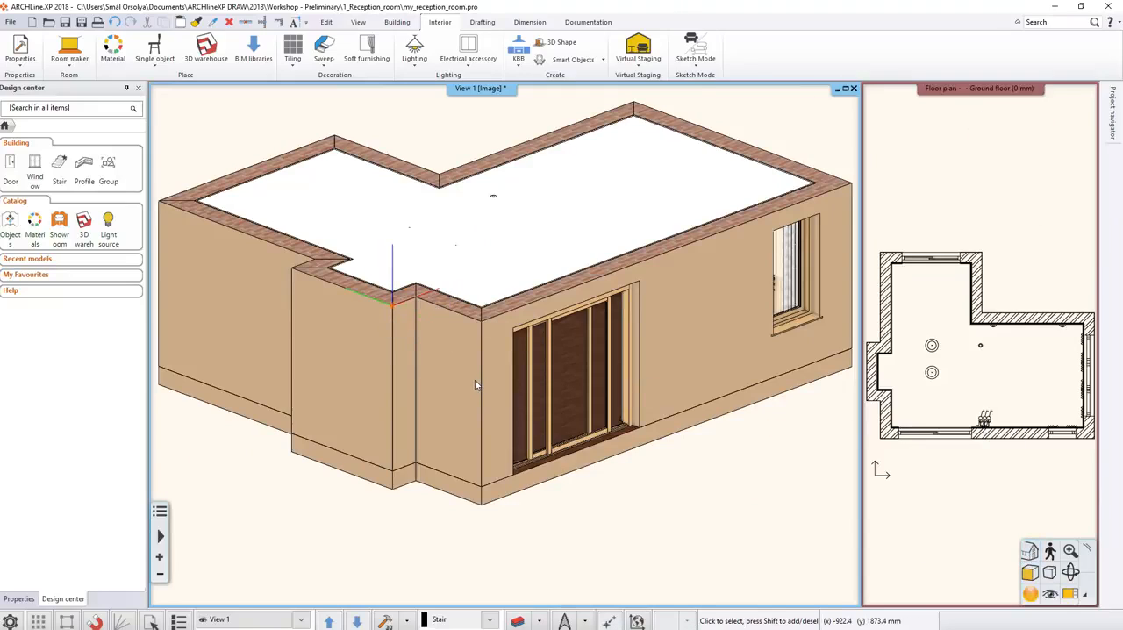
mouse_move(475, 384)
middle_mouse_down()
mouse_move(536, 383)
mouse_move(438, 399)
mouse_move(492, 428)
mouse_move(461, 369)
mouse_move(461, 396)
mouse_move(477, 397)
middle_mouse_up()
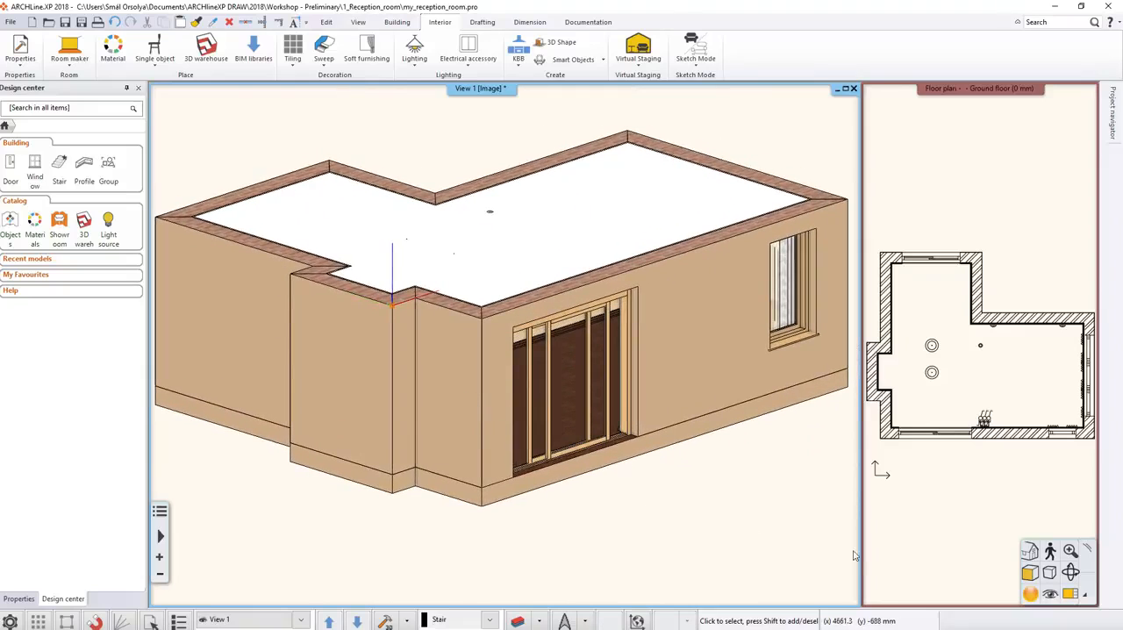
Place the perspective camera in the room's lower-left plan corner facing the curtained windows, and save that view.
left_click(1051, 597)
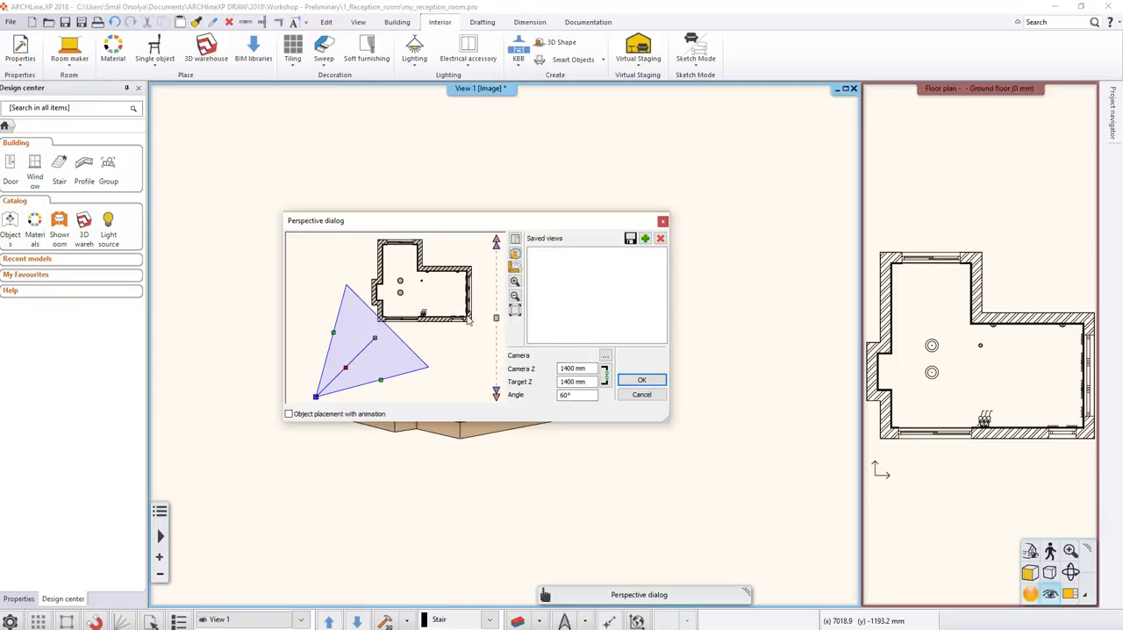
left_click_drag(348, 373, 439, 314)
left_click(645, 238)
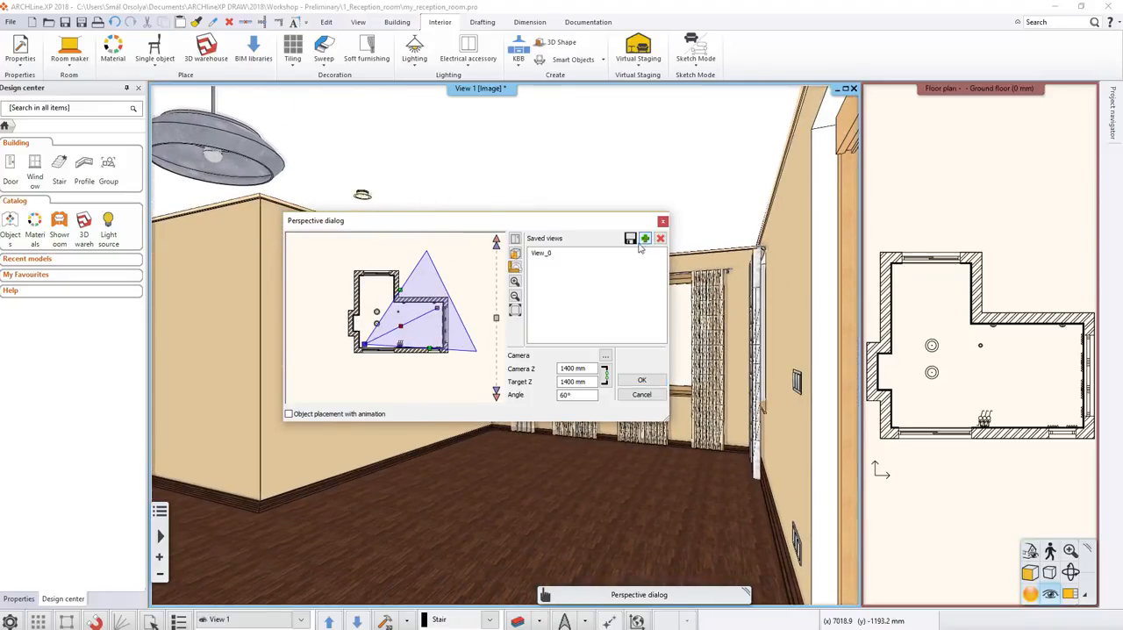
Move the camera to the room's upper-left plan corner, aim it at the lower-right corner, and save further perspective views.
left_click_drag(369, 351, 366, 285)
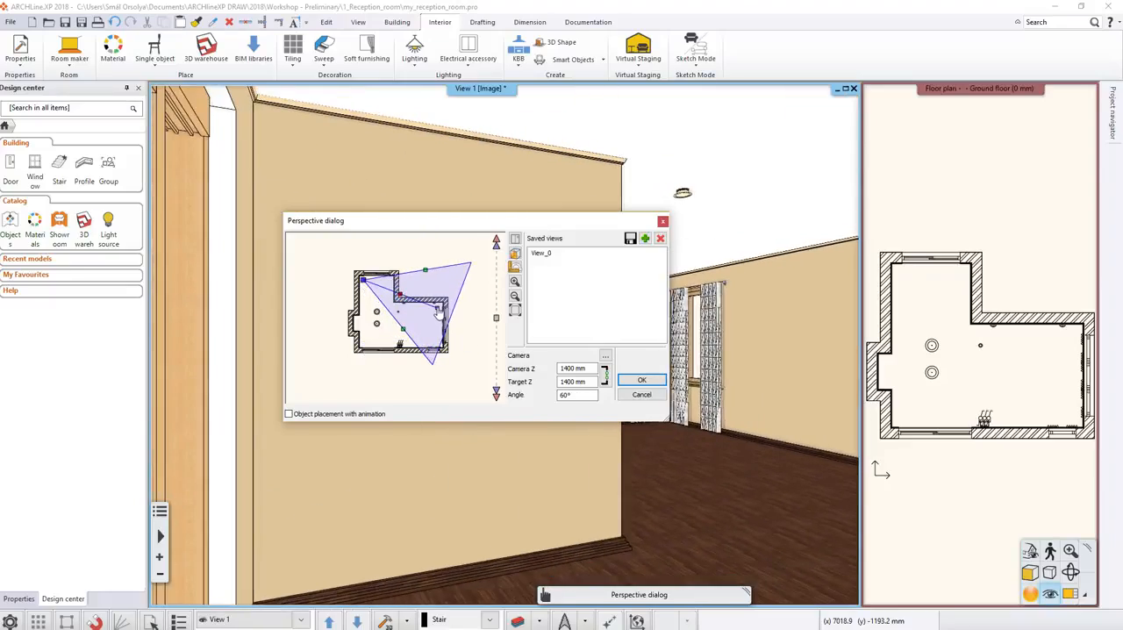
left_click_drag(439, 316, 431, 340)
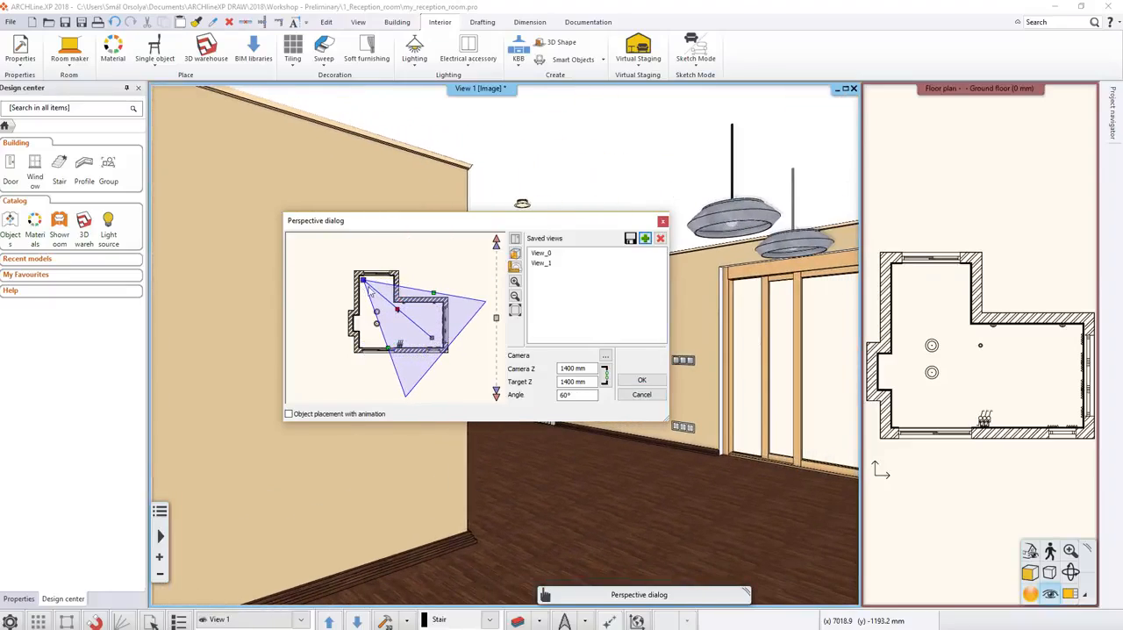
mouse_move(363, 281)
left_mouse_down()
mouse_move(438, 308)
mouse_move(372, 347)
mouse_move(372, 294)
left_mouse_up()
left_click(645, 238)
Position the camera in the room's lower-right plan corner facing the pendant lamps, save the view, and accept the perspective settings.
left_click_drag(438, 311, 437, 344)
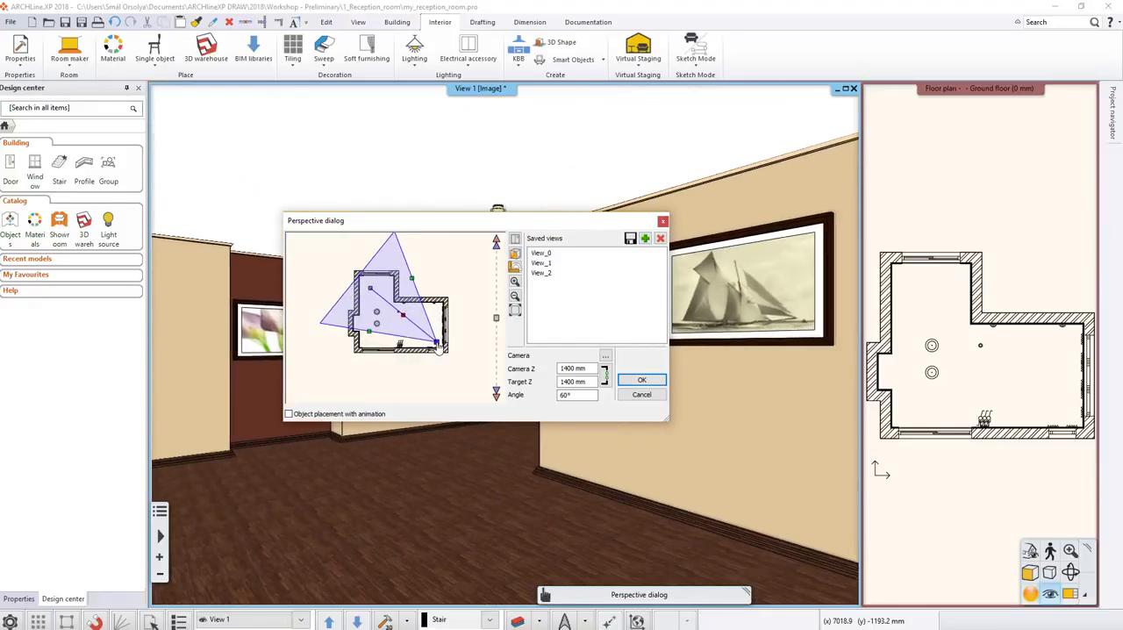
left_click(645, 238)
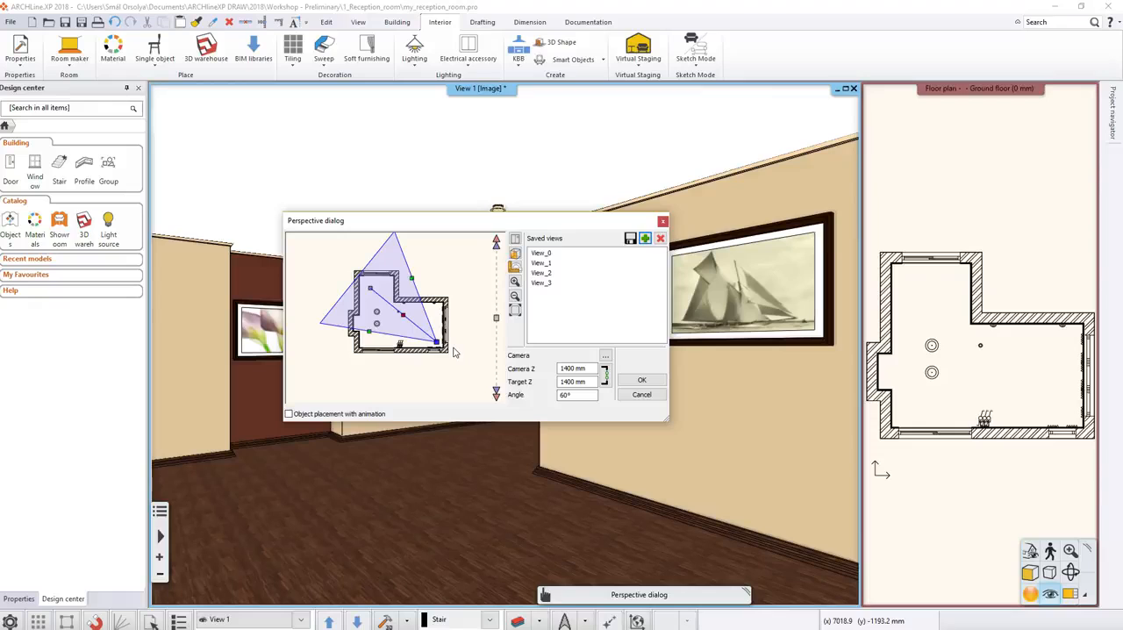
left_click(637, 381)
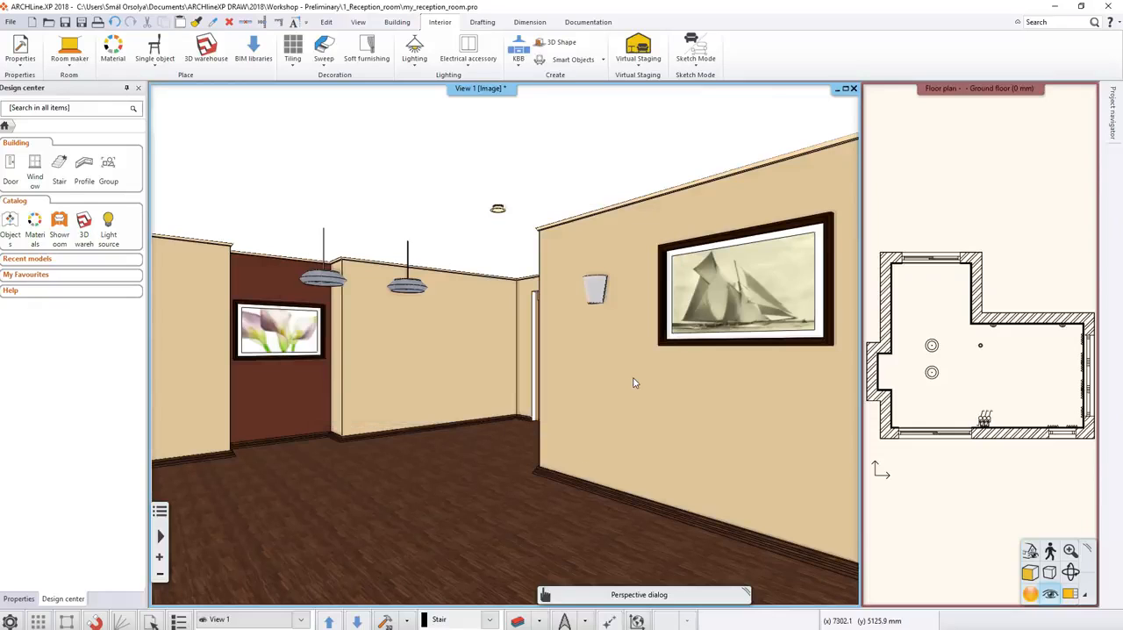
Step through the saved perspective views of the room, returning to the one facing the curtained windows.
left_click(360, 620)
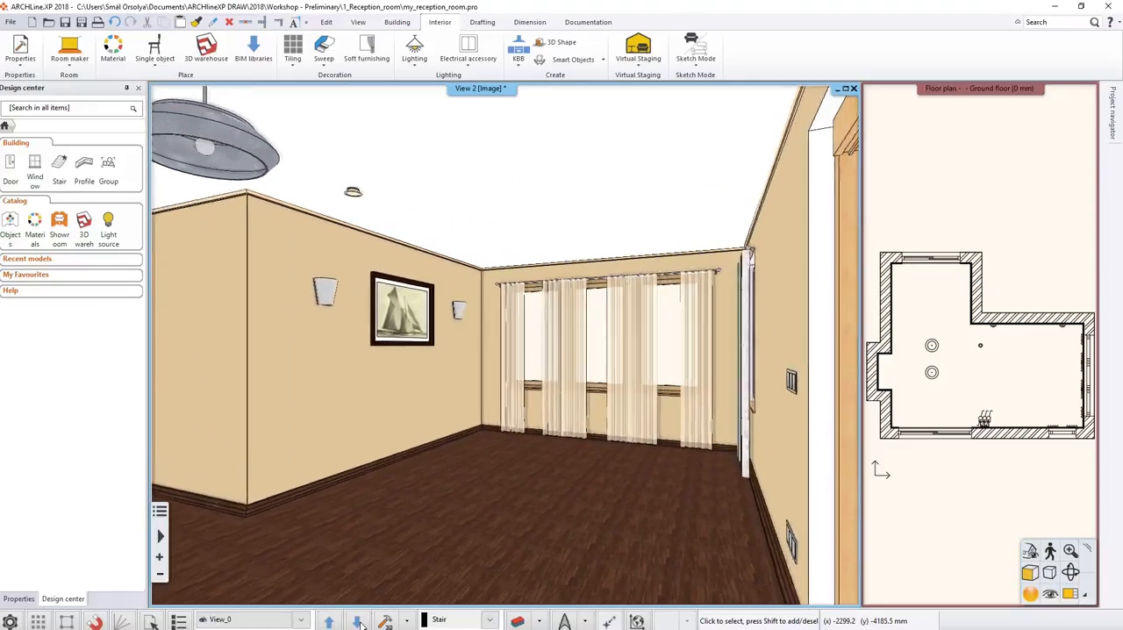
left_click(360, 621)
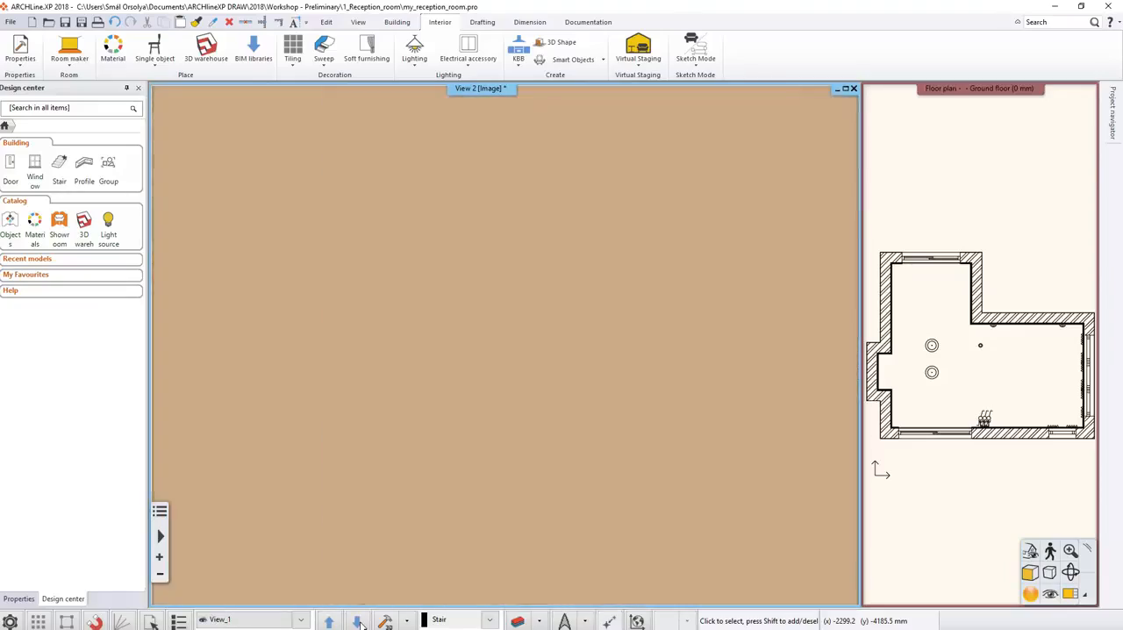
left_click(359, 621)
left_click(360, 620)
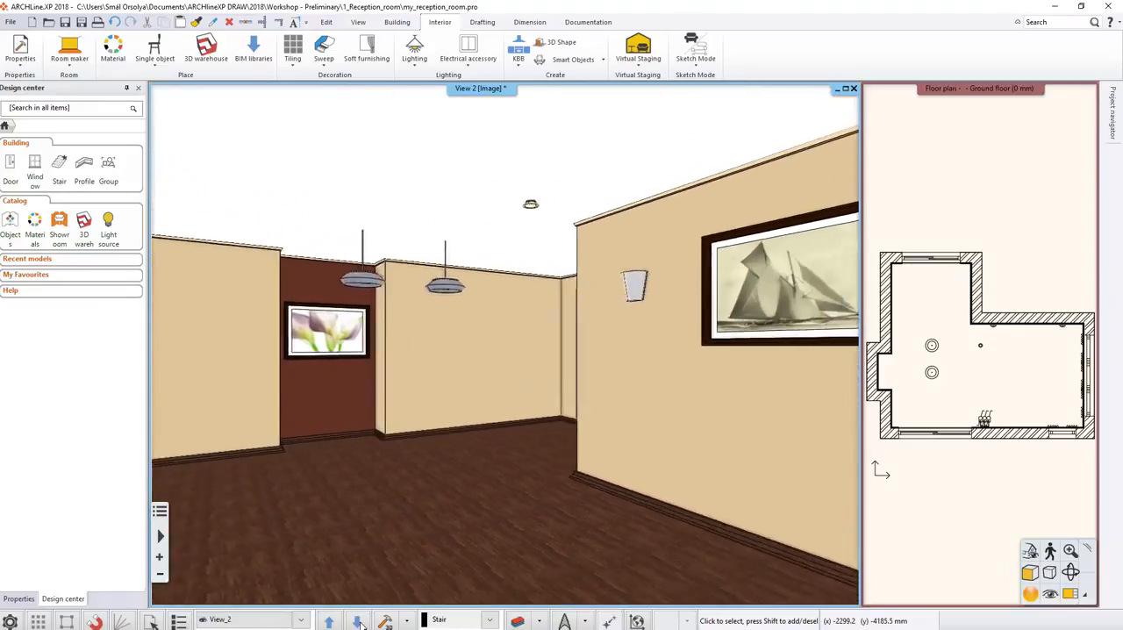
left_click(360, 621)
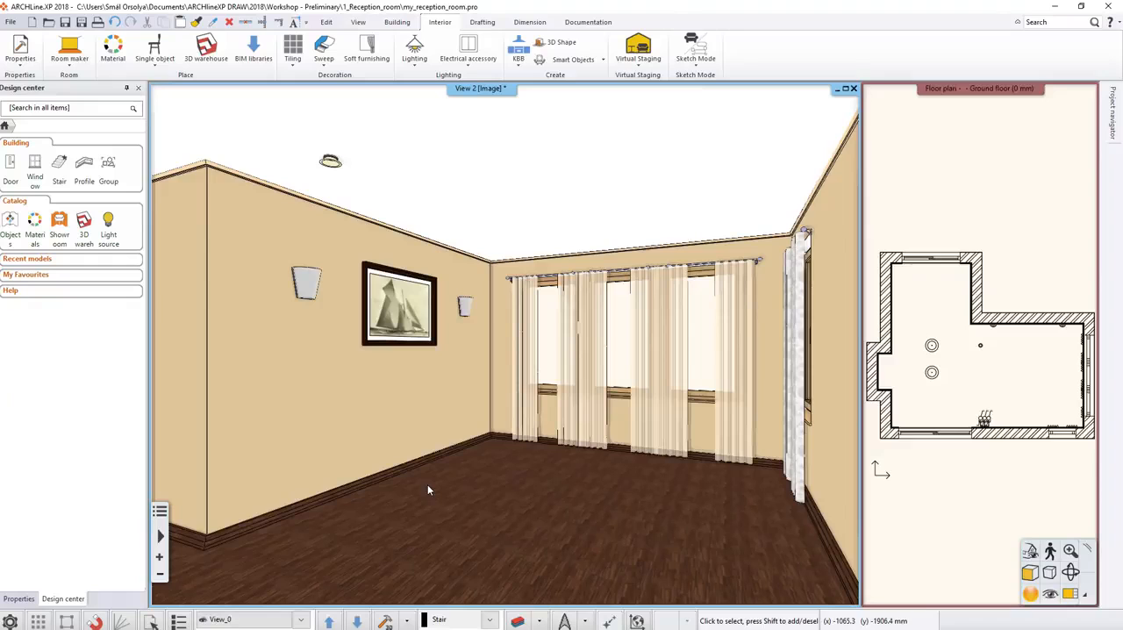
Swap the ground floor plan into the main window in place of the 3D view.
left_click(991, 502)
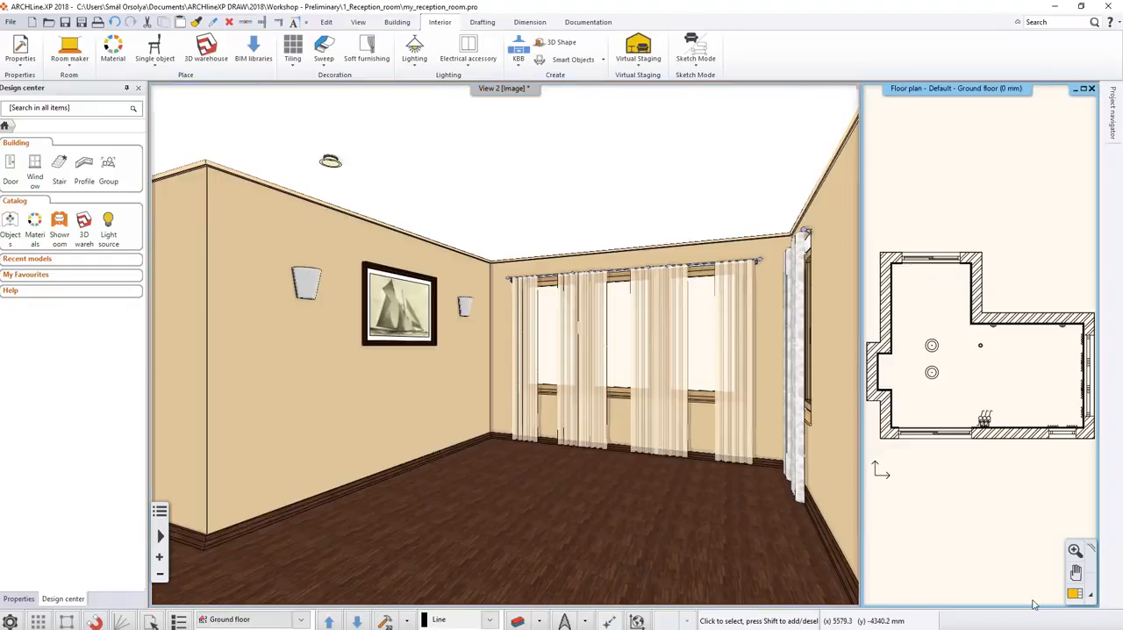
left_click(1074, 593)
scroll(428, 420, "down", 1)
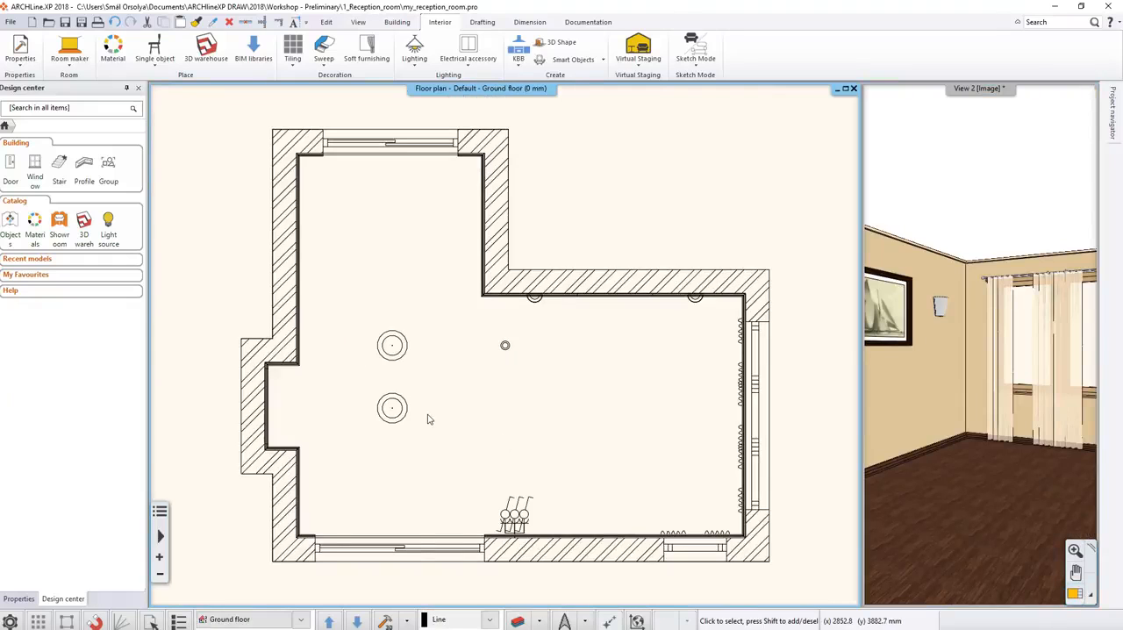
scroll(428, 420, "down", 1)
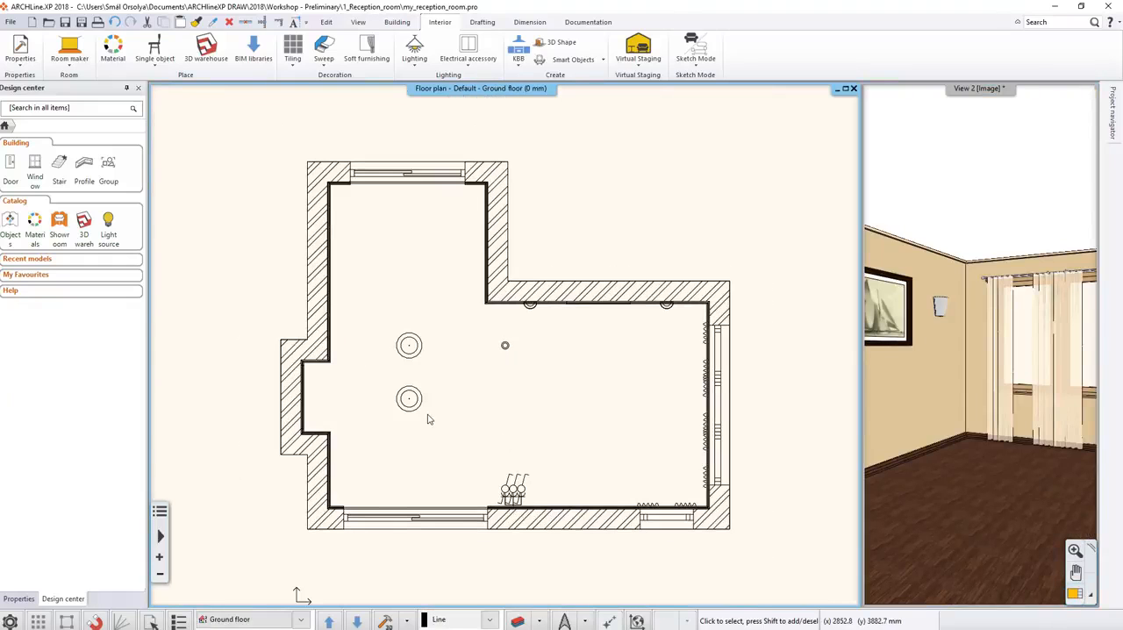
Begin duplicating the ceiling spotlight on the floor plan with the Matrix command, picking the base point on the spotlight itself.
left_click(505, 346)
scroll(507, 358, "up", 1)
scroll(507, 358, "up", 2)
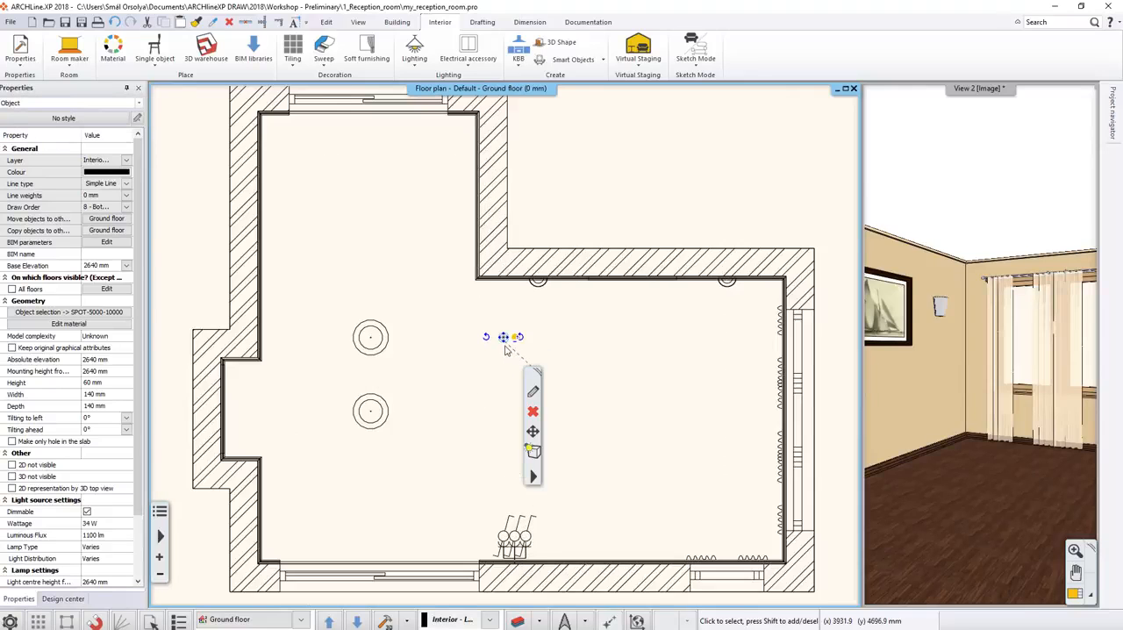
middle_click_drag(640, 356, 538, 330)
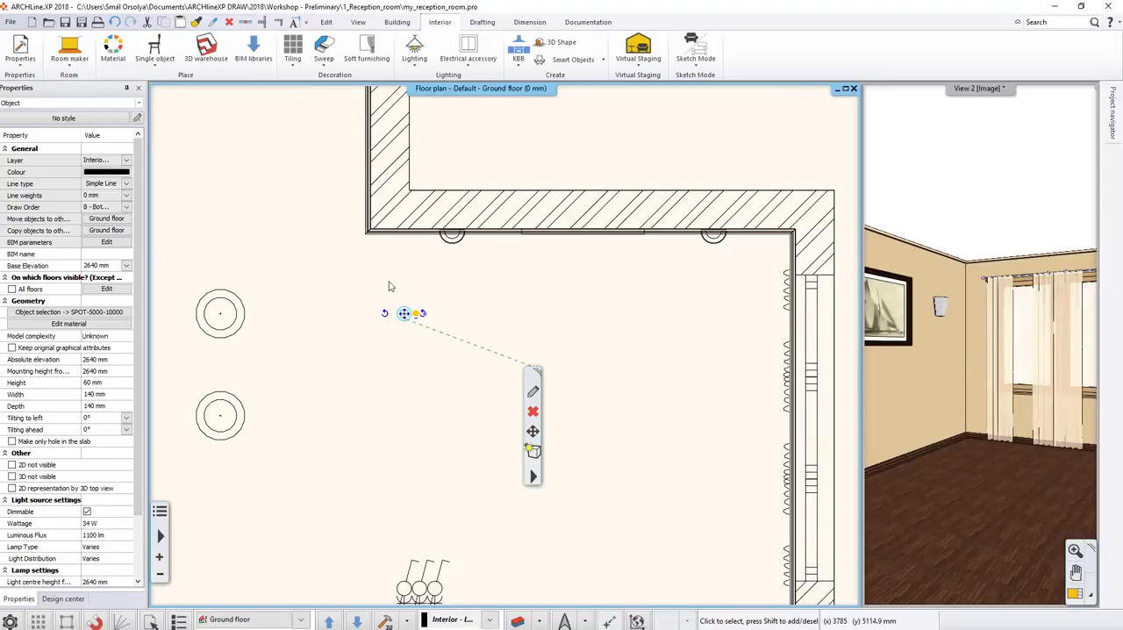
left_click(329, 22)
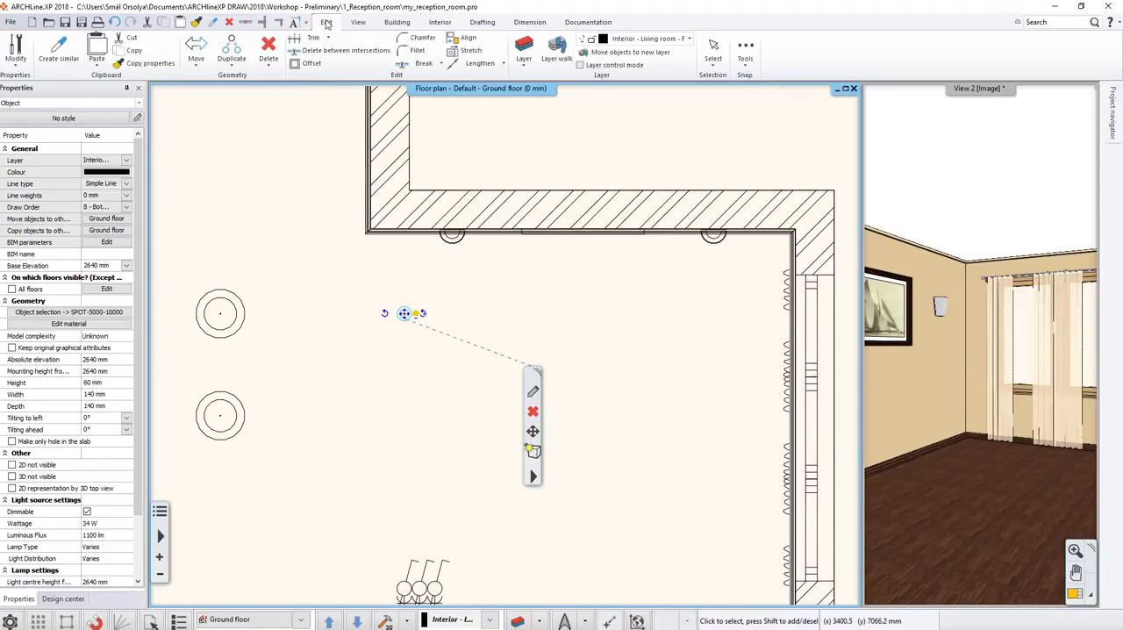
left_click(232, 61)
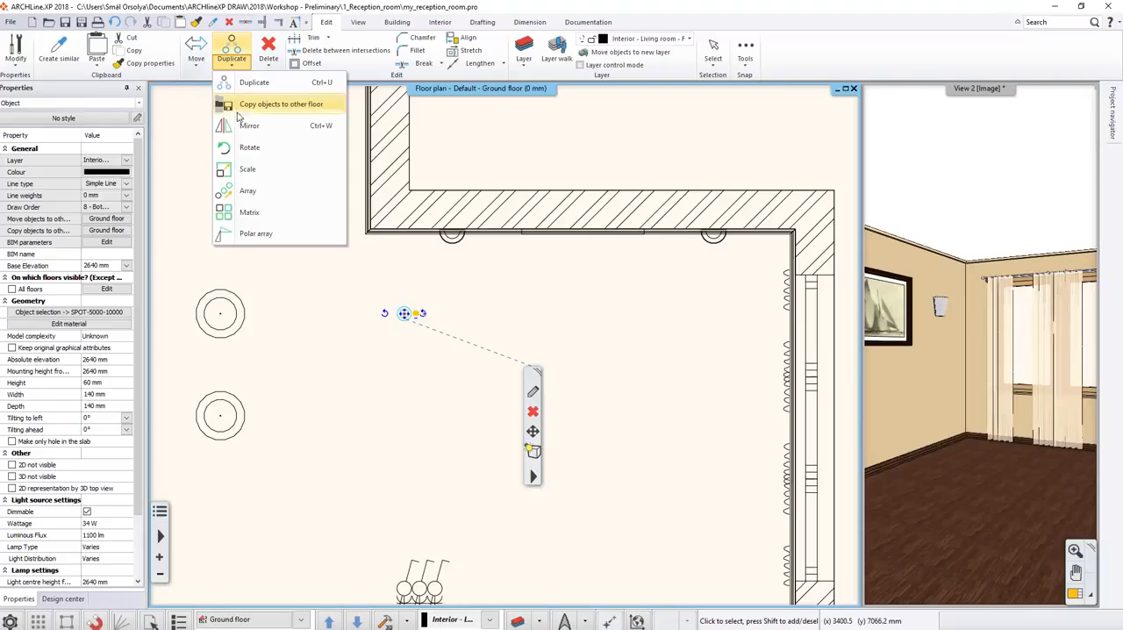
left_click(255, 212)
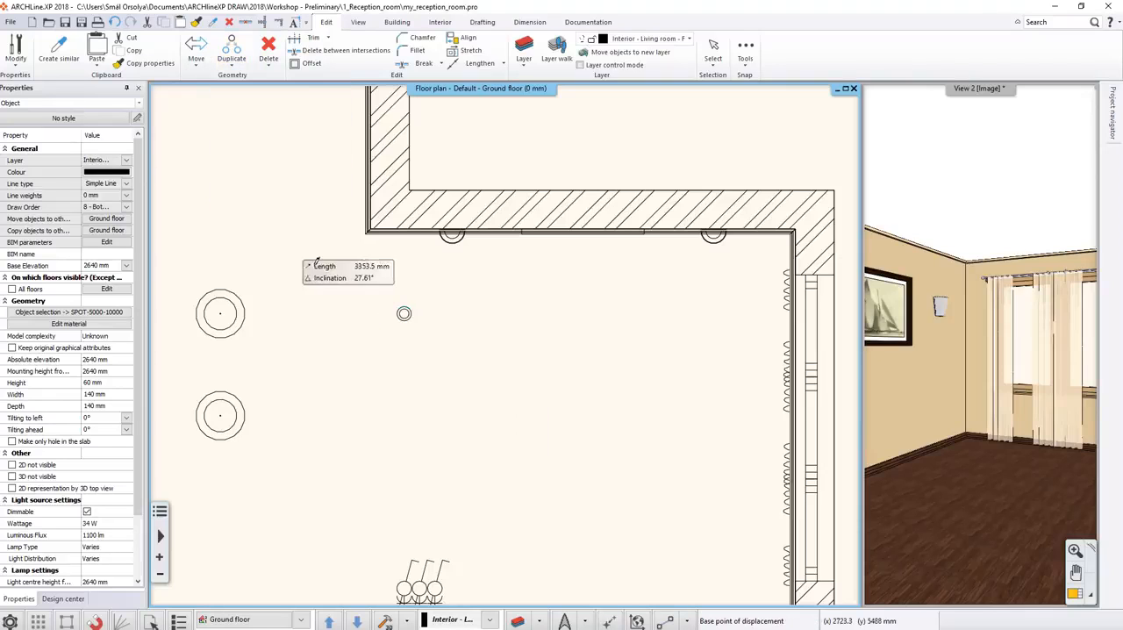
scroll(439, 320, "up", 2)
scroll(444, 325, "up", 1)
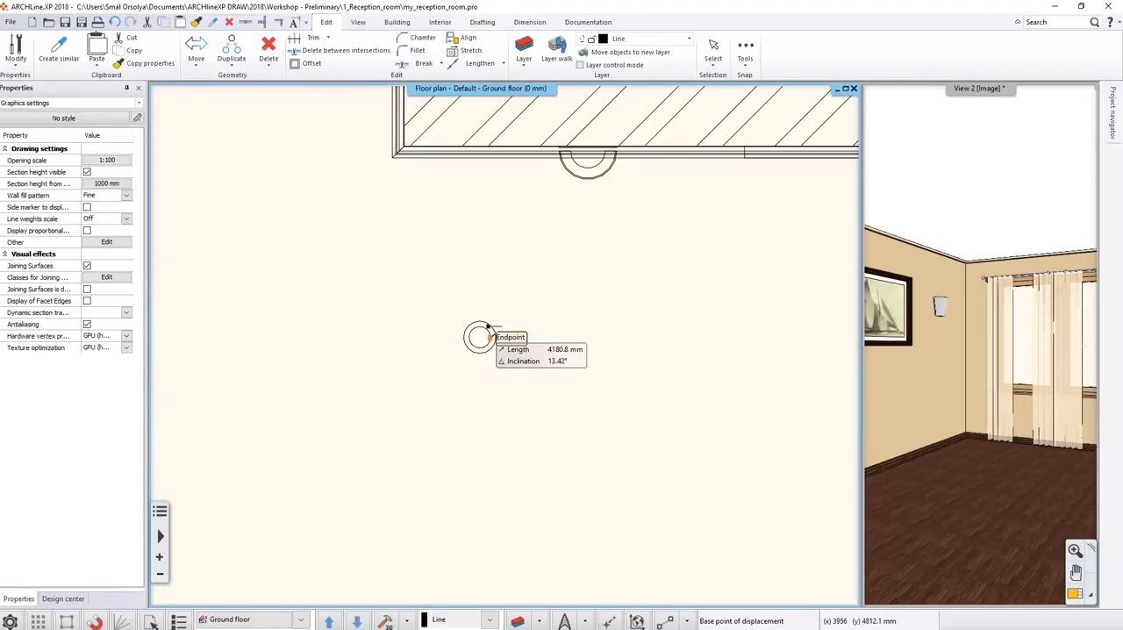
left_click(475, 336)
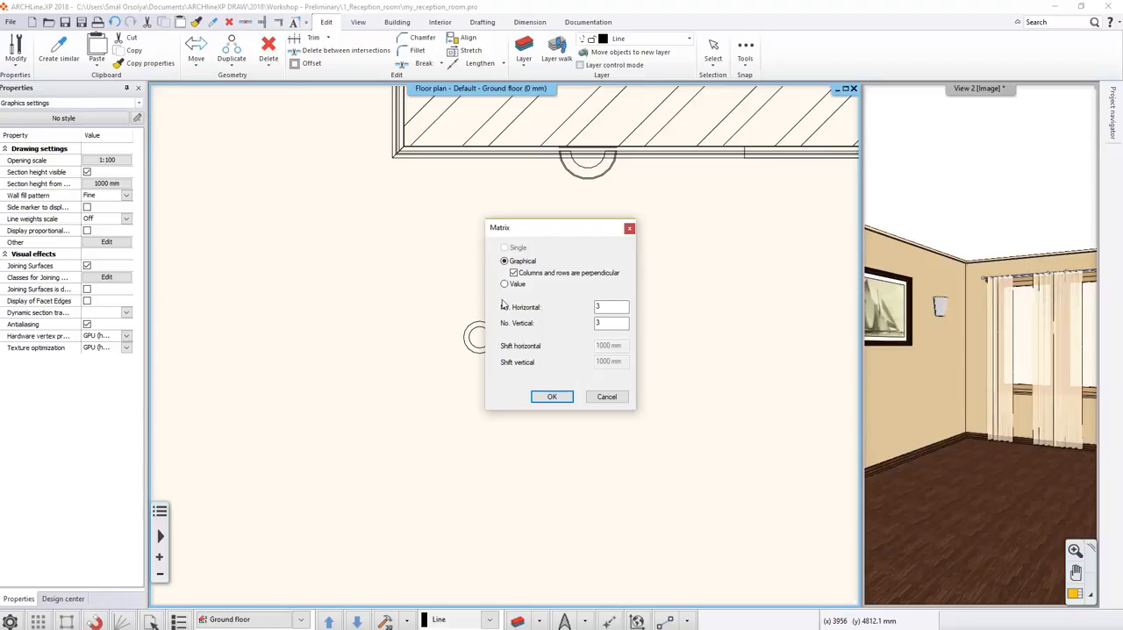
Define the spotlight matrix by value as 3 horizontal by 2 vertical, shifted 1500 mm and -2000 mm, and align it horizontally toward the windows.
left_click(505, 285)
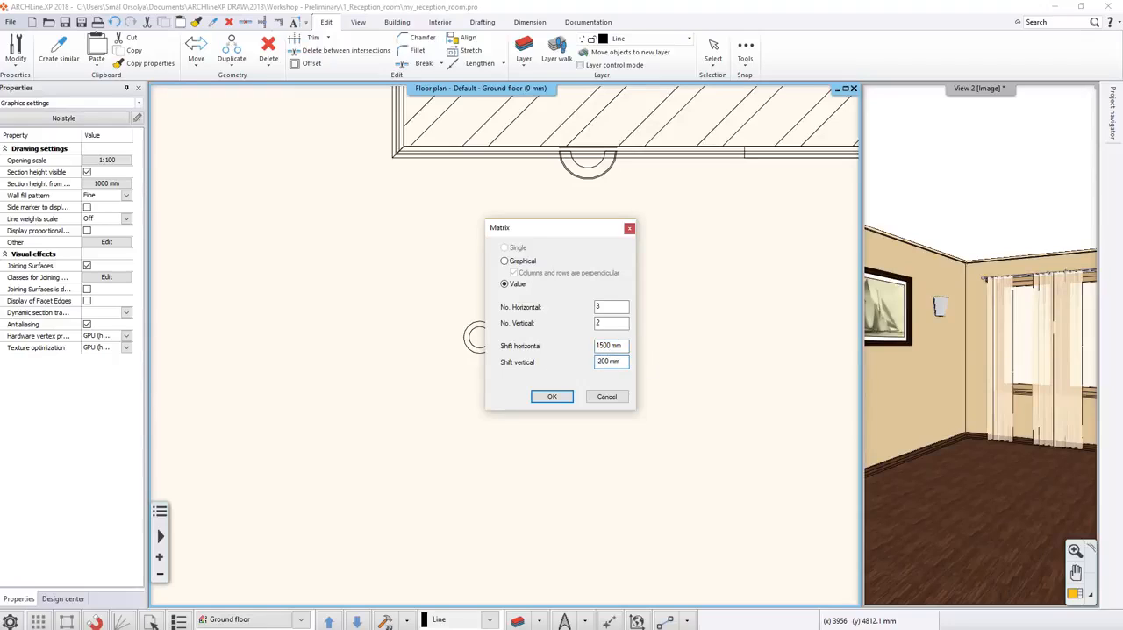
left_click(552, 397)
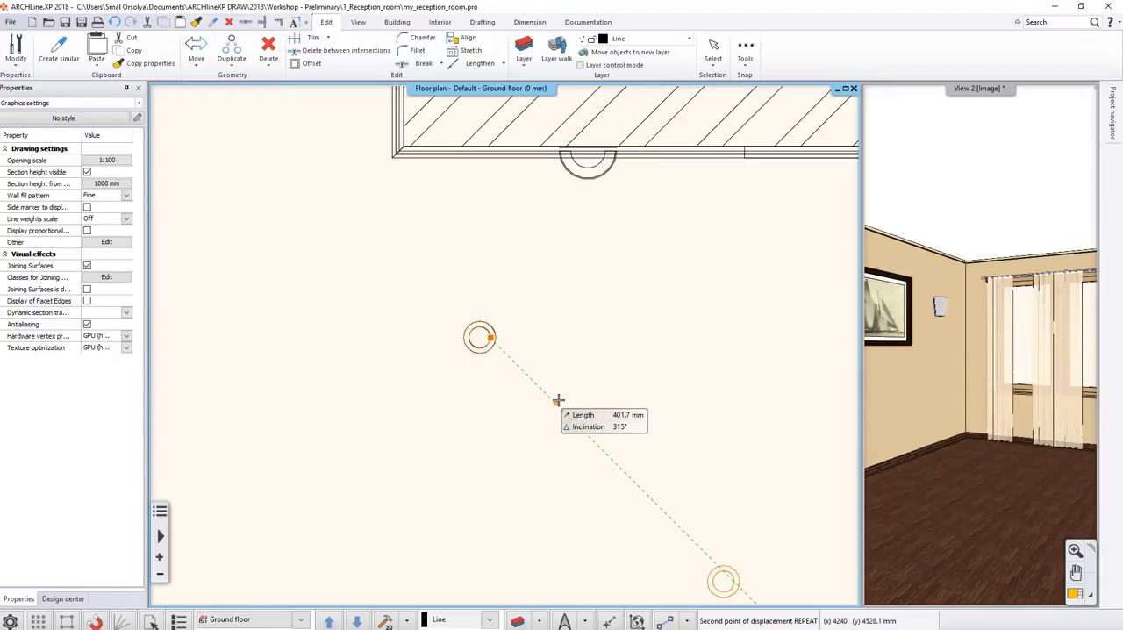
scroll(763, 363, "down", 2)
scroll(763, 363, "down", 2)
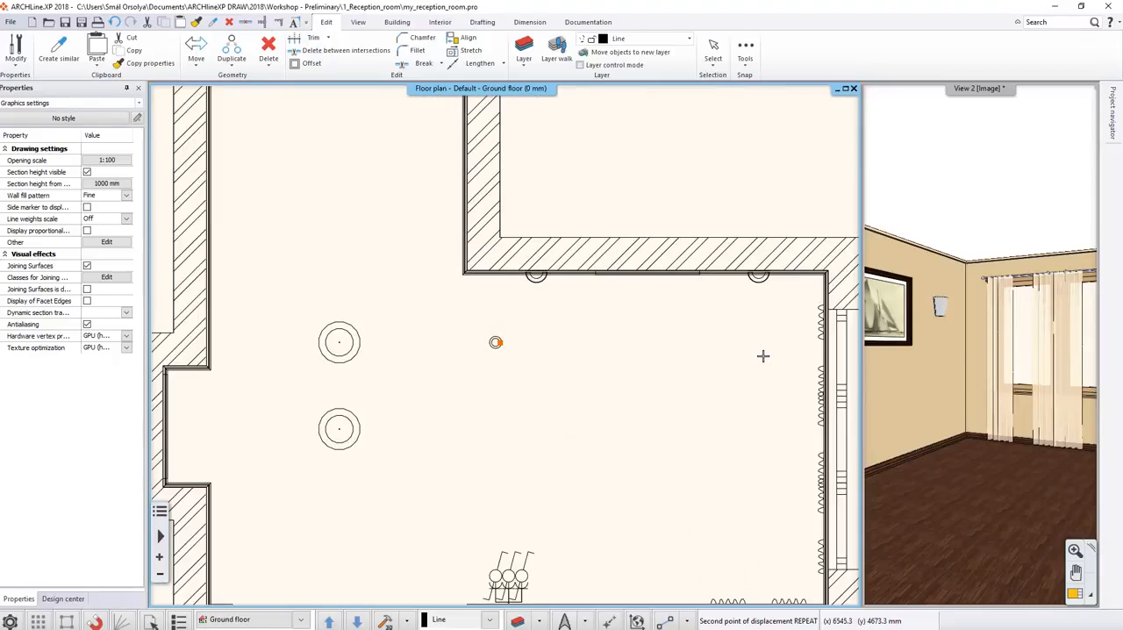
left_click(755, 343)
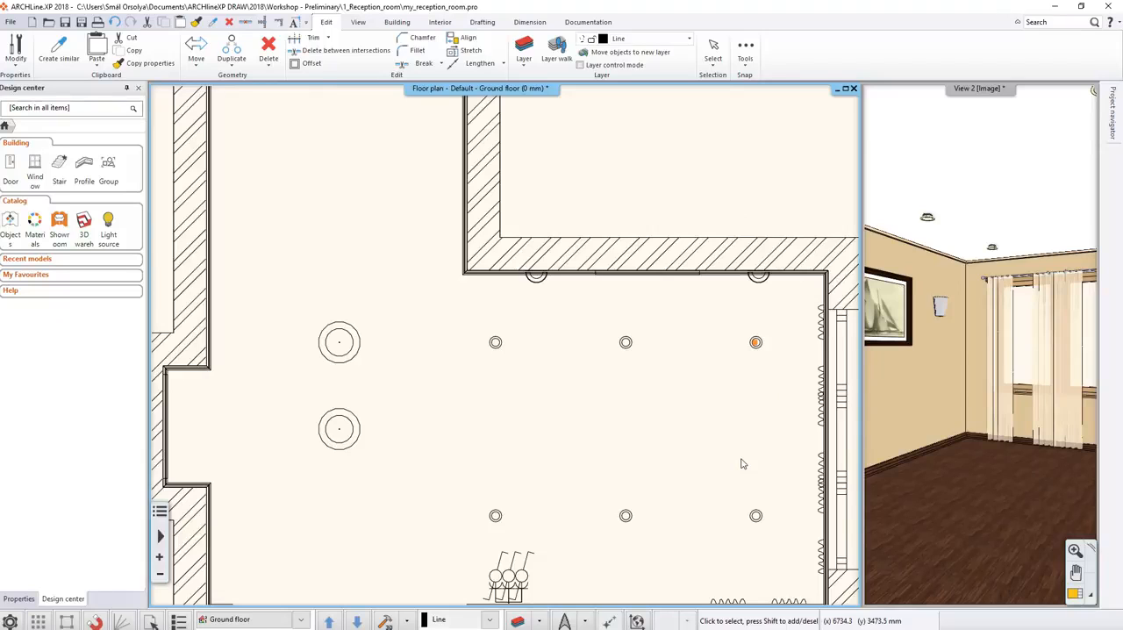
Change the length of the upper curtain on the right window wall, extending its upper end to the room's inner corner.
scroll(835, 321, "up", 3)
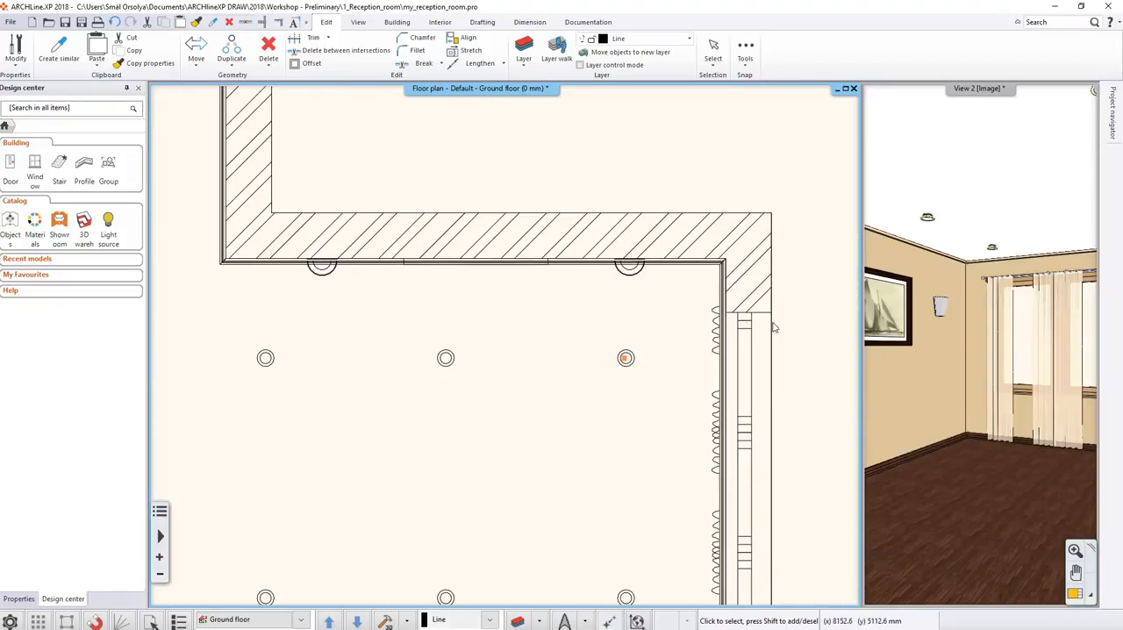
left_click(650, 327)
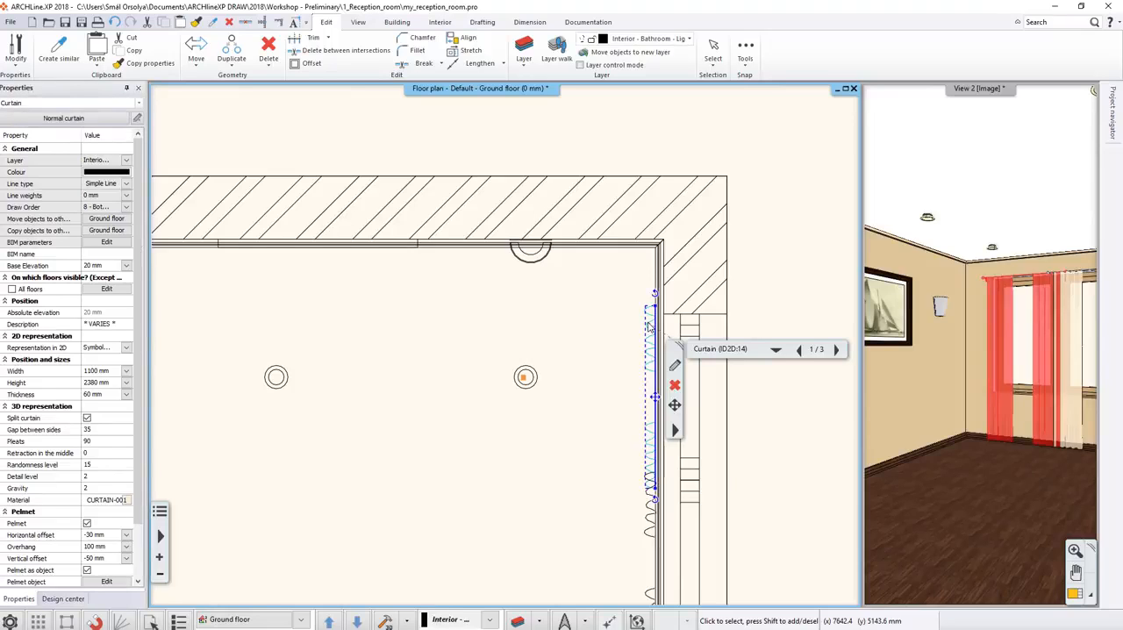
scroll(649, 327, "up", 3)
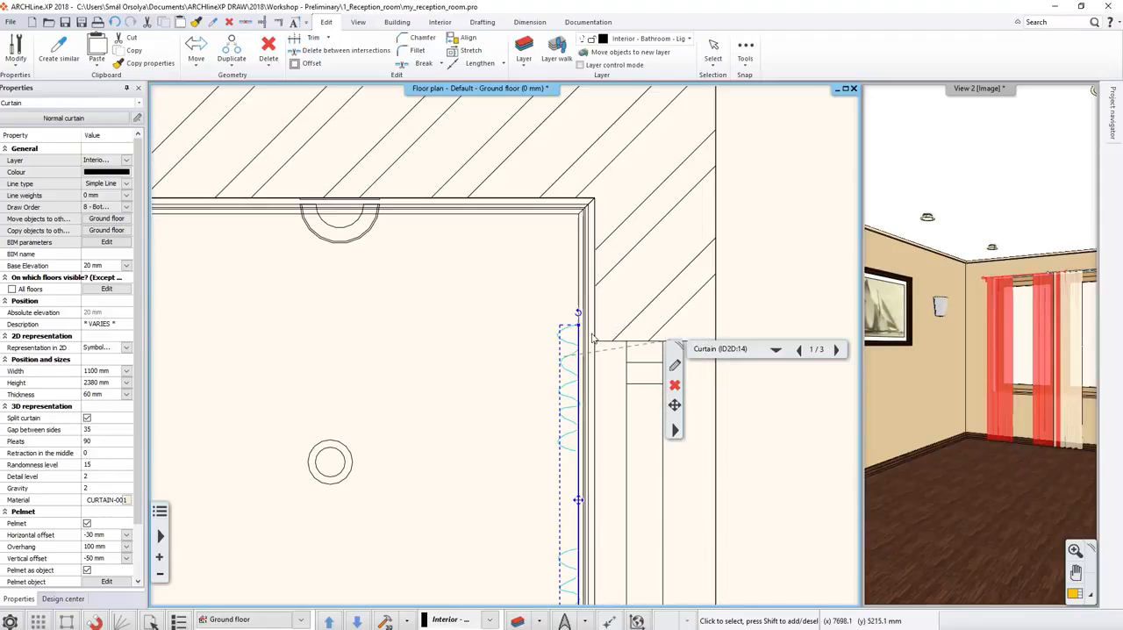
left_click(578, 328)
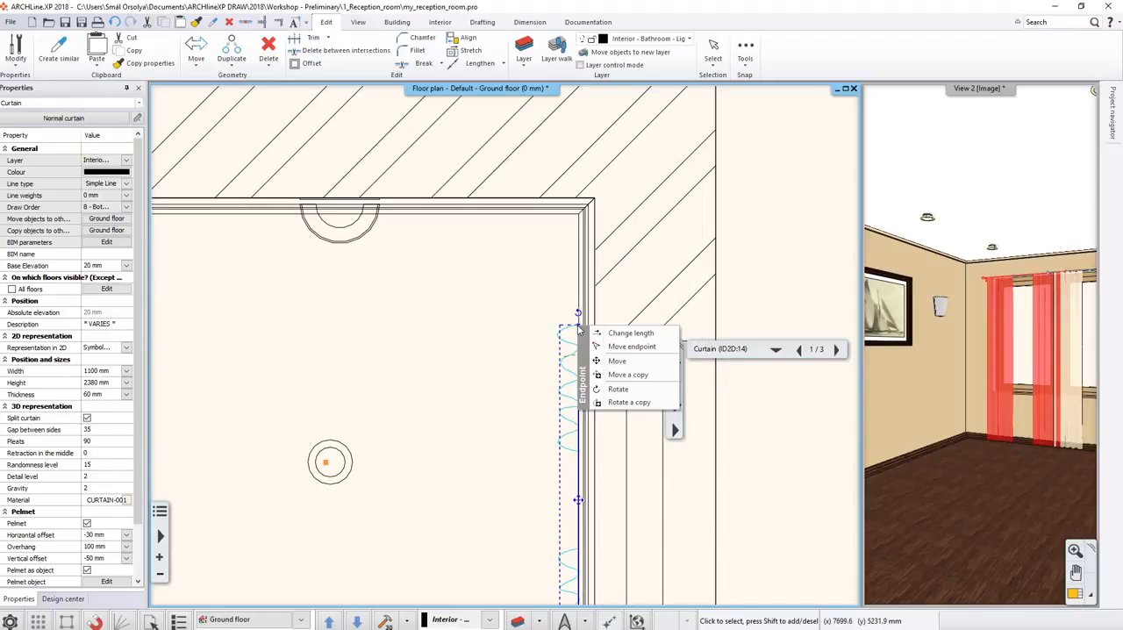
left_click(618, 332)
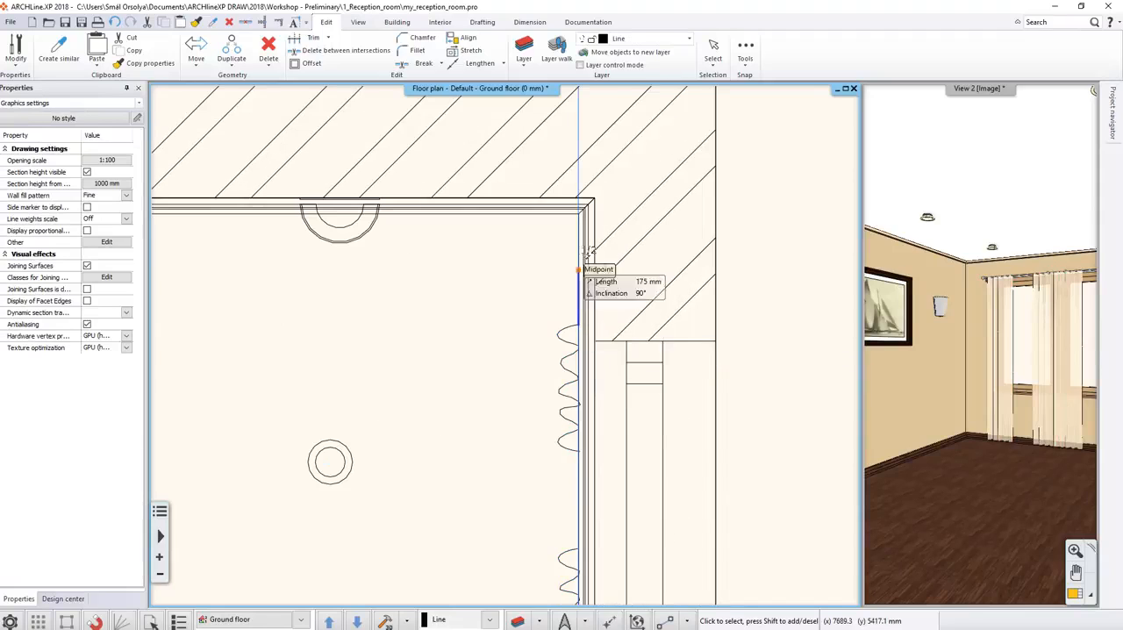
scroll(579, 215, "up", 3)
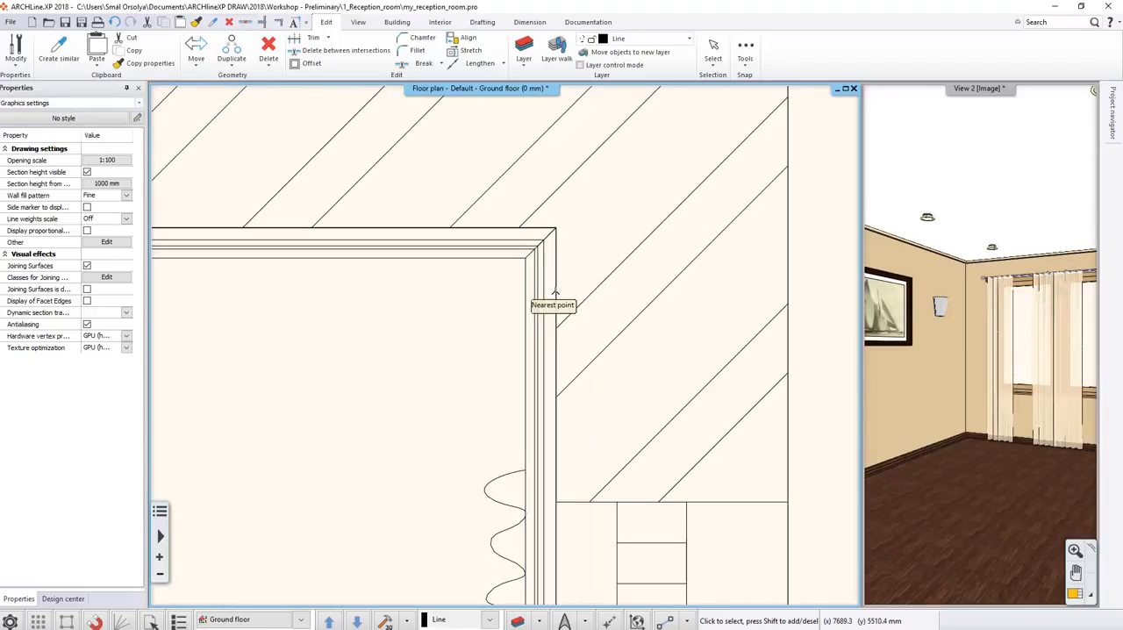
left_click(526, 256)
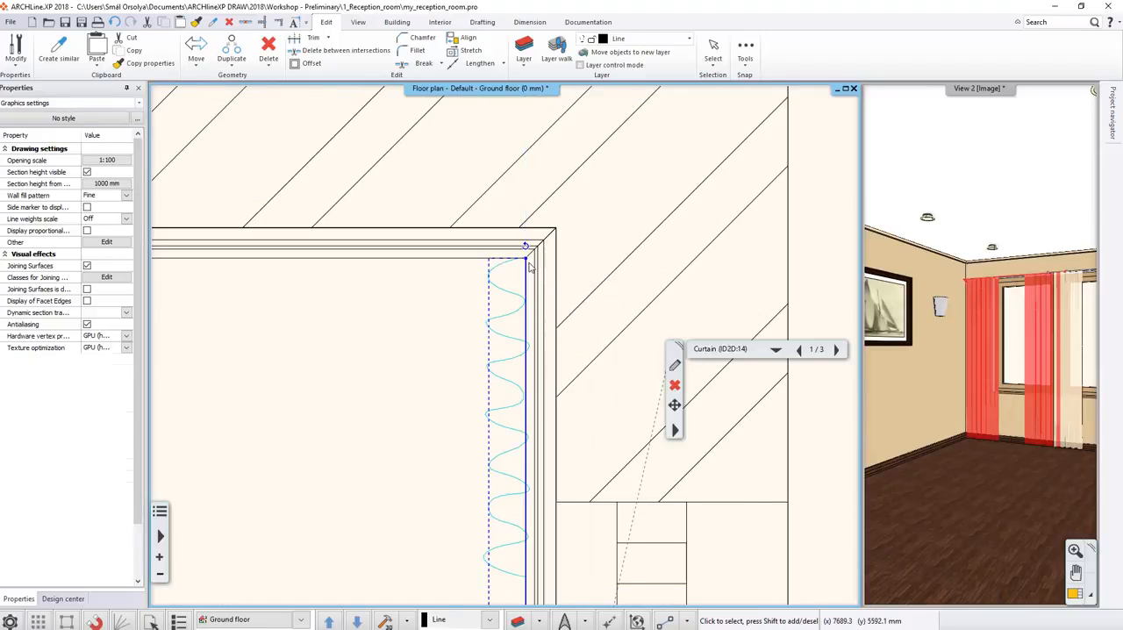
Change the length of the lower curtain on the right window wall, extending its lower end to the room's lower corner, and deselect it.
scroll(422, 419, "down", 2)
scroll(422, 419, "down", 4)
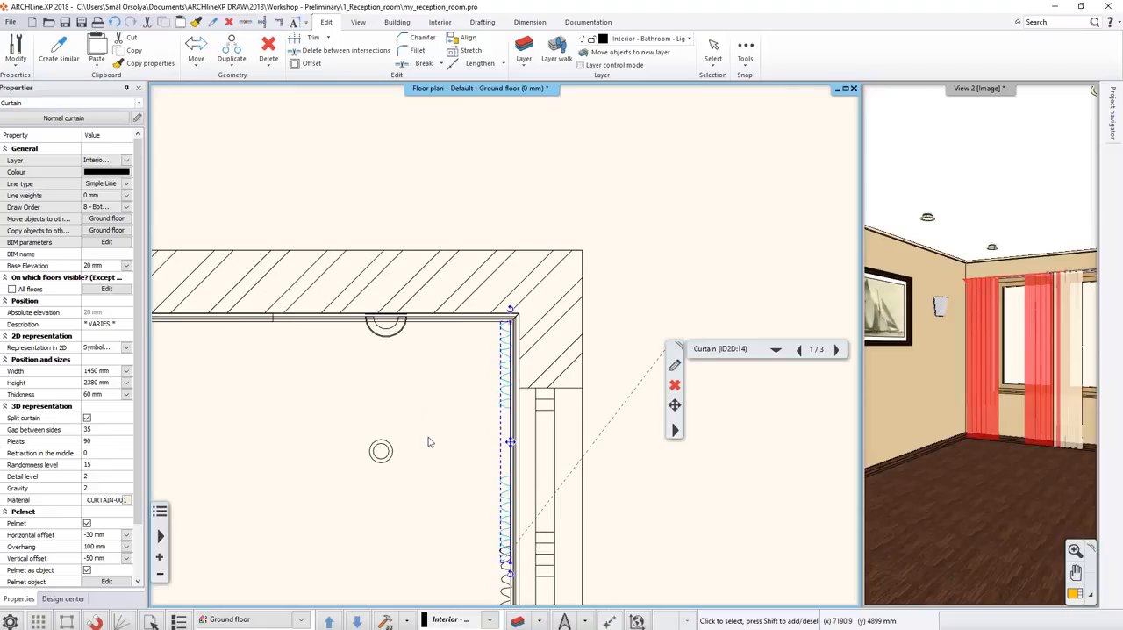
scroll(470, 581, "up", 3)
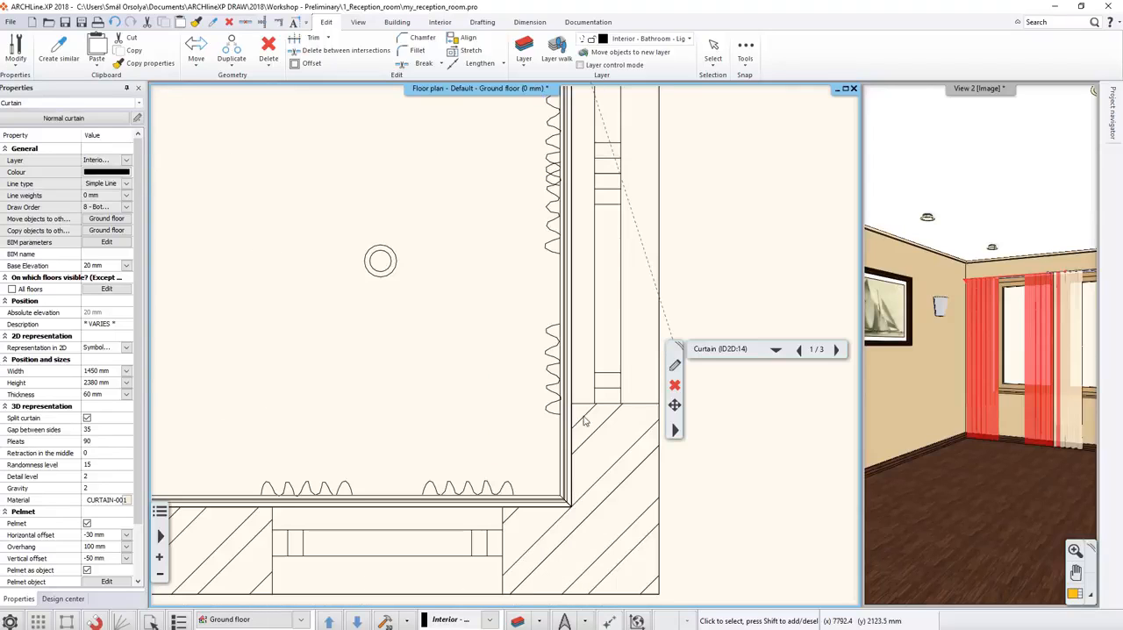
left_click(553, 420)
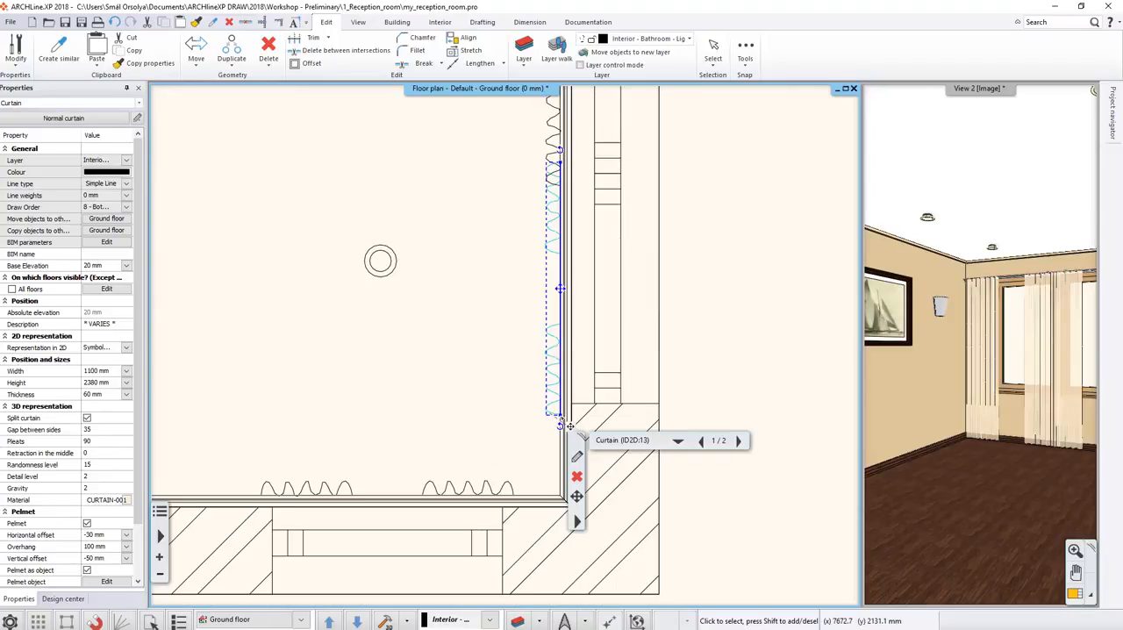
left_click(562, 416)
left_click(581, 424)
scroll(566, 504, "up", 3)
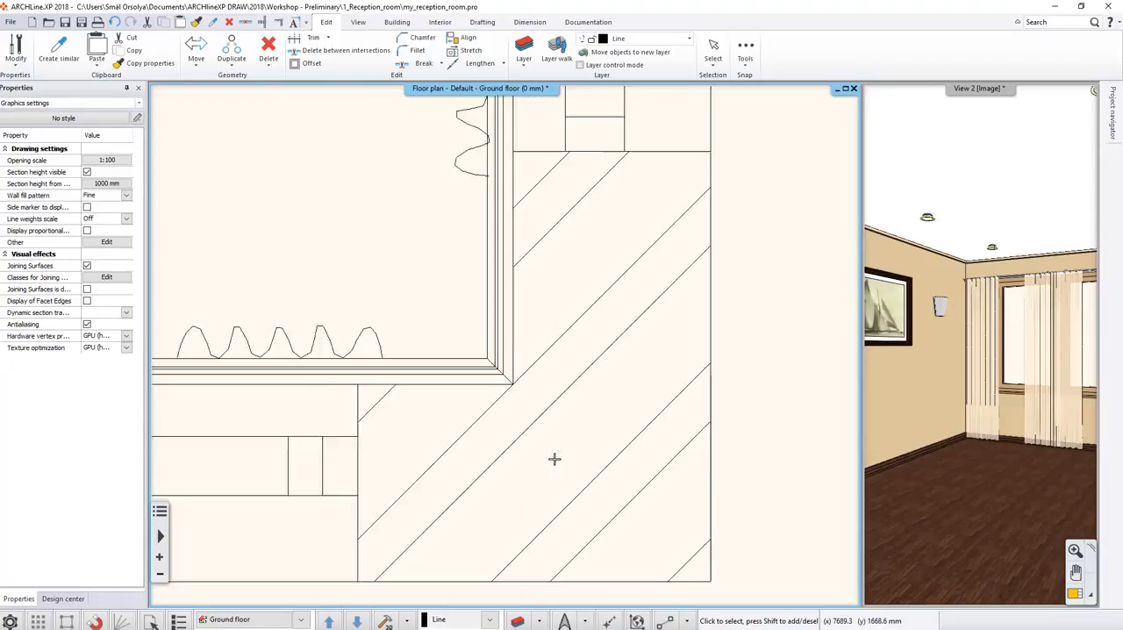
scroll(554, 458, "up", 1)
left_click(481, 325)
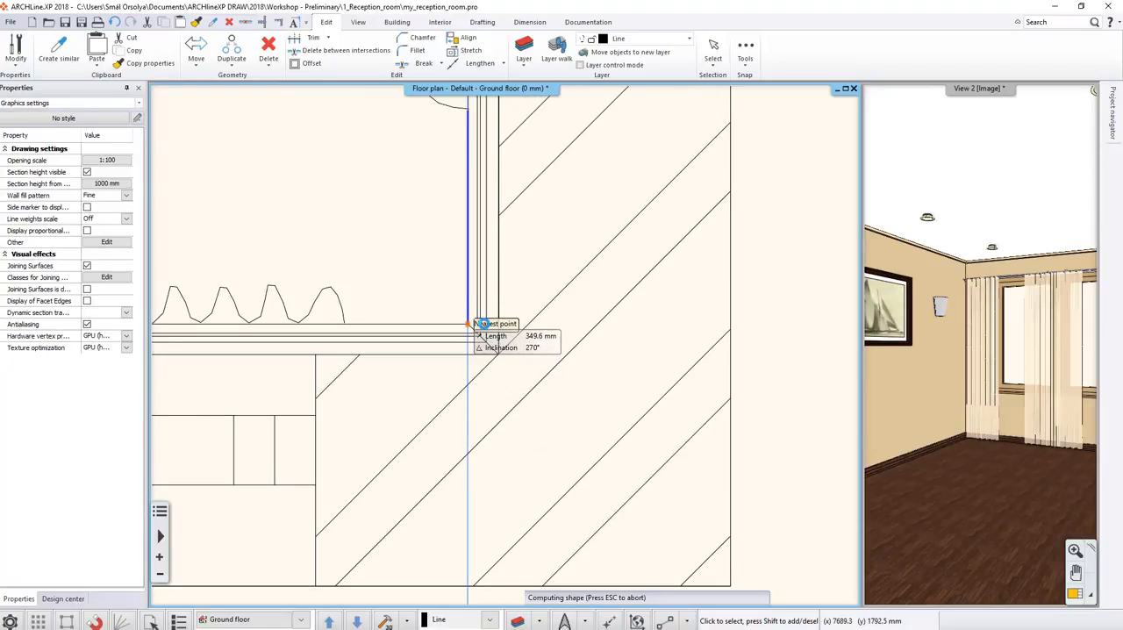
scroll(360, 232, "down", 4)
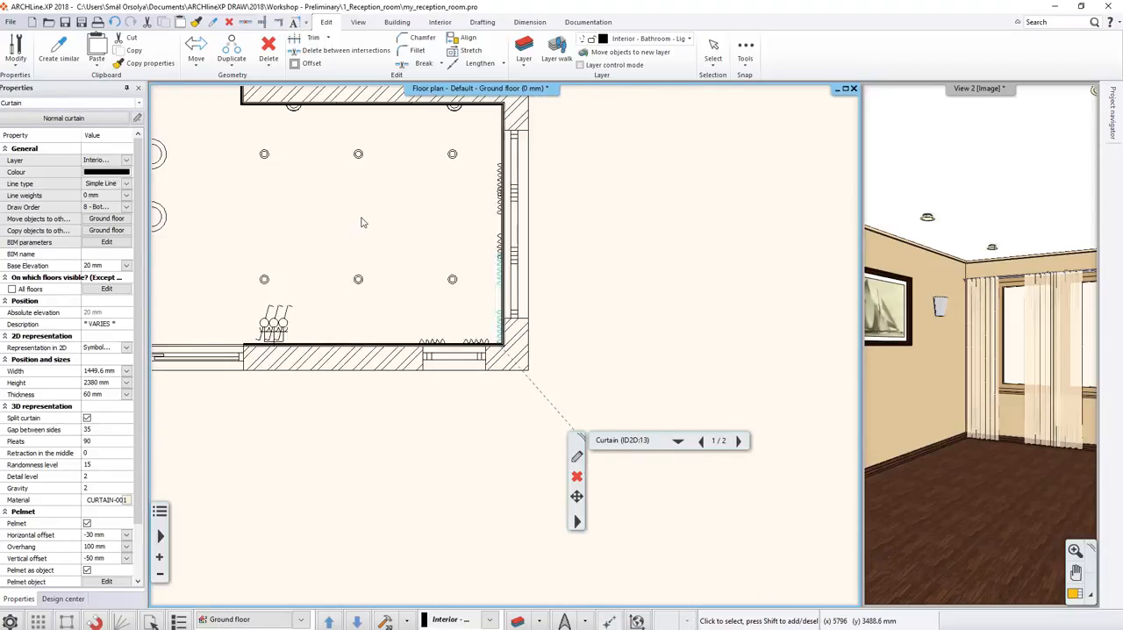
scroll(360, 218, "up", 2)
left_click(363, 265)
middle_click(364, 266)
middle_click(364, 266)
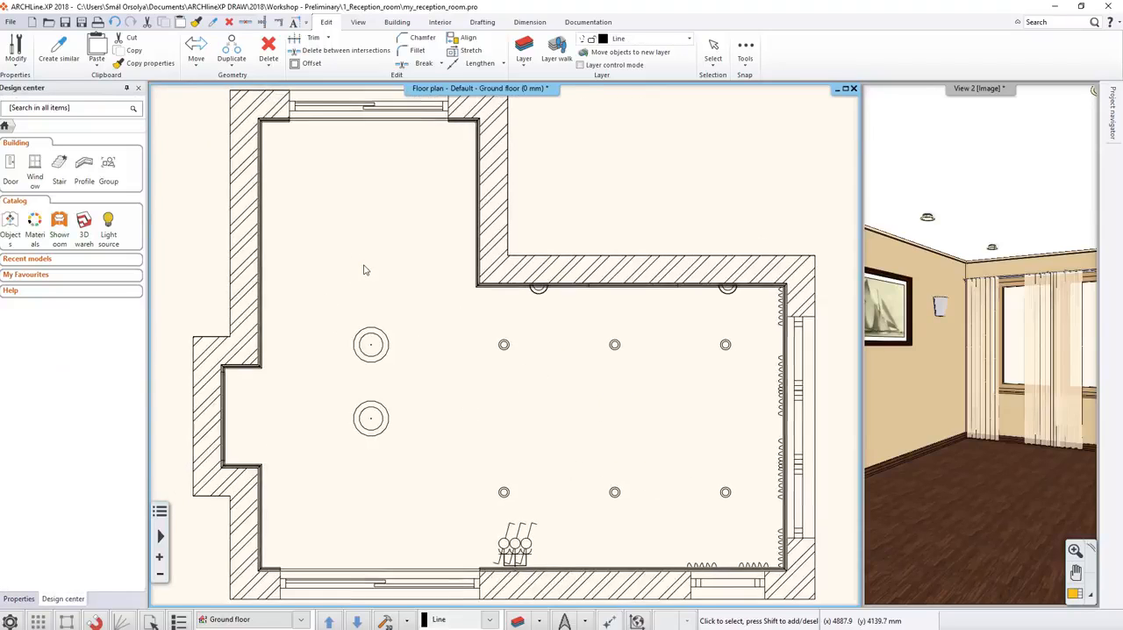
Search the object catalog for "sofa" and open the Sofa 06 model.
left_click(11, 221)
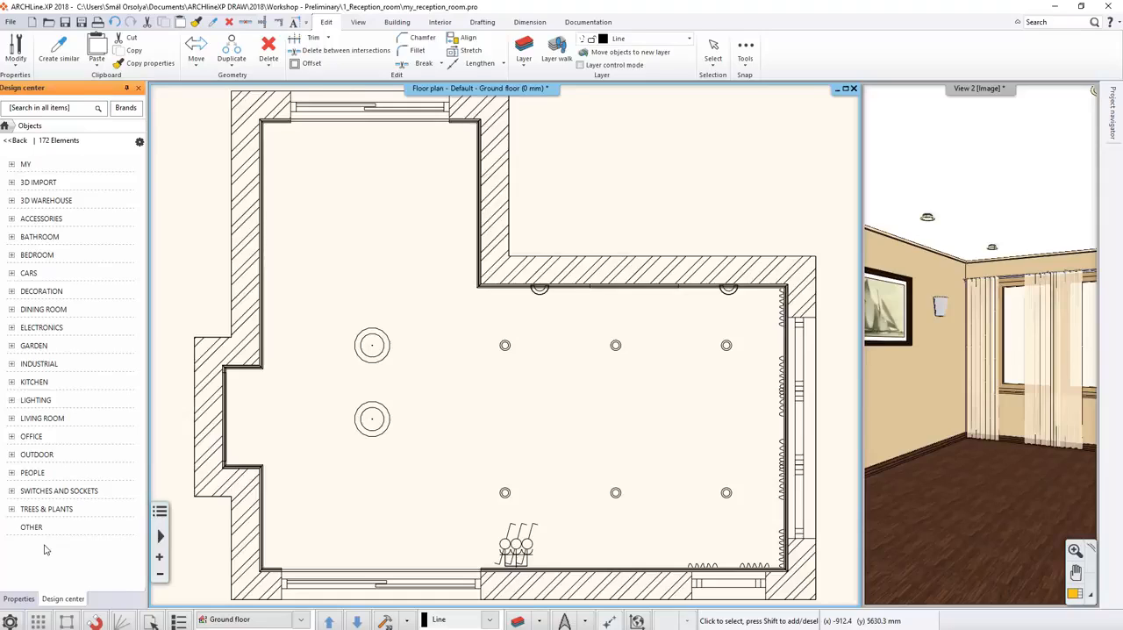
left_click(36, 109)
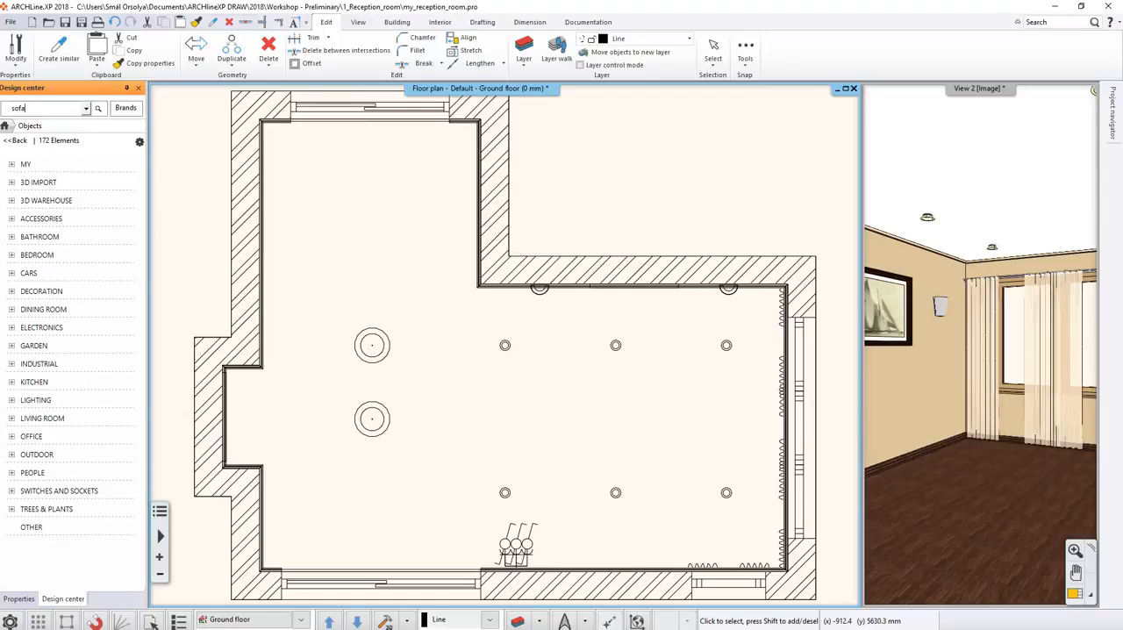
type("sofa")
key("Return")
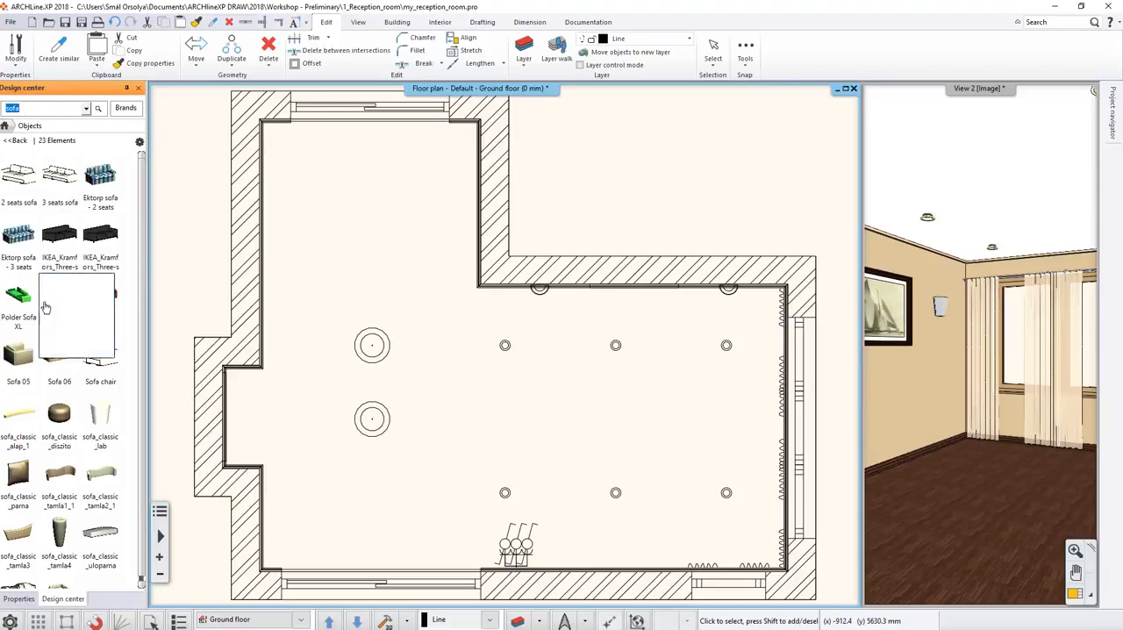
left_click(59, 354)
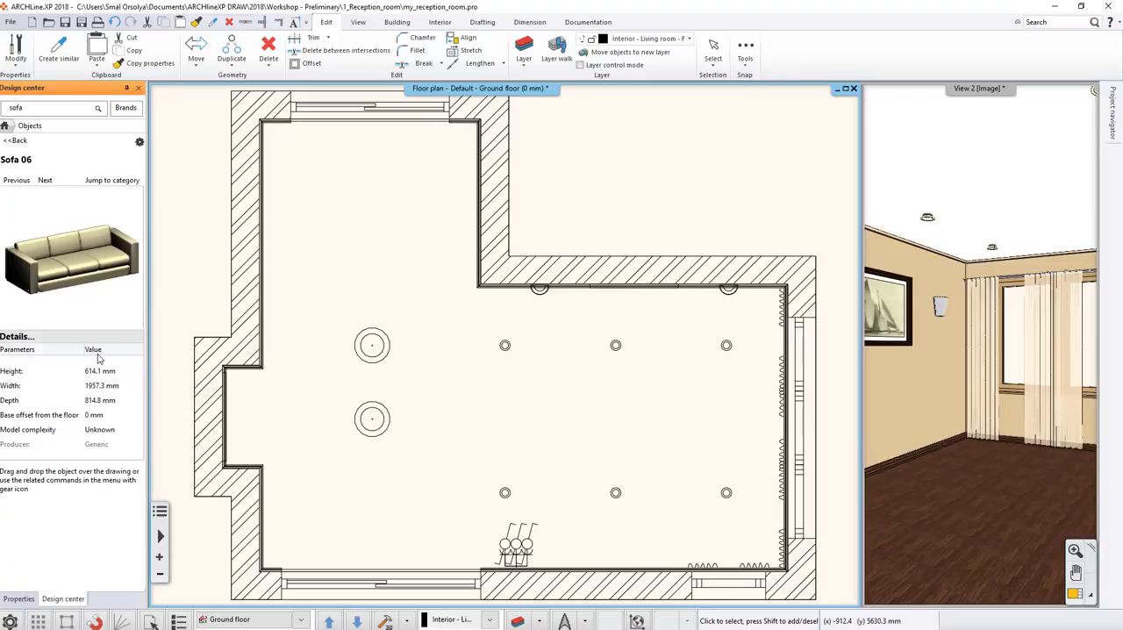
Place one Sofa 06 with its back near the upper wall, between the two wall lamps, and end the placement.
left_click_drag(77, 256, 648, 359)
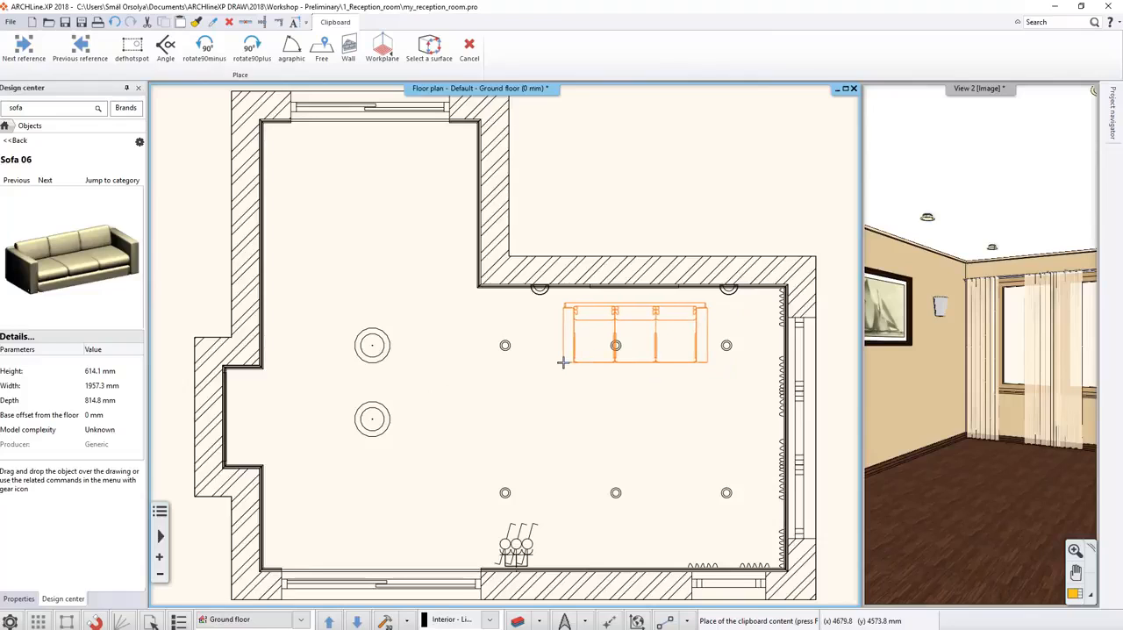
left_click(563, 362)
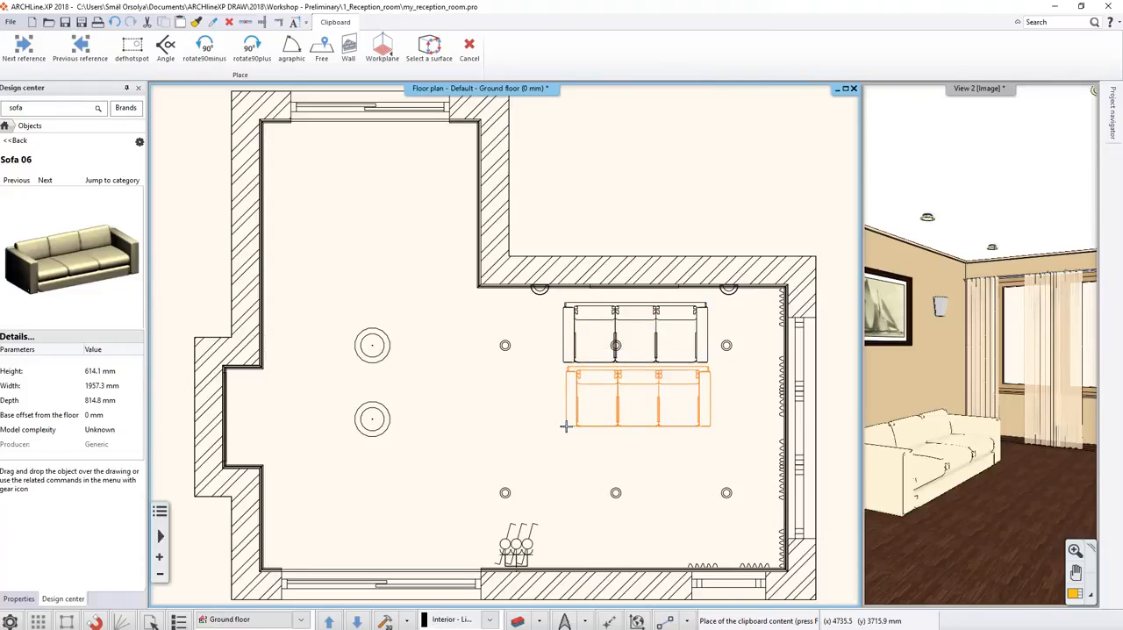
key("Escape")
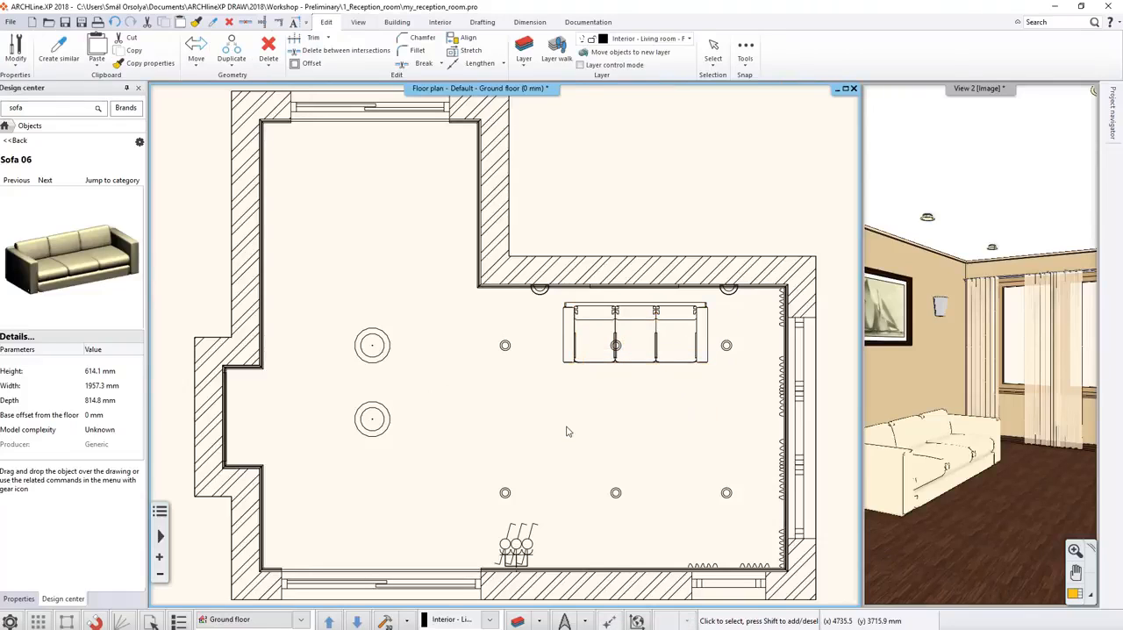
Place one Sofa 05 armchair from the sofa search results below the three-seat sofa, near the right window wall, and end the placement.
left_click(14, 140)
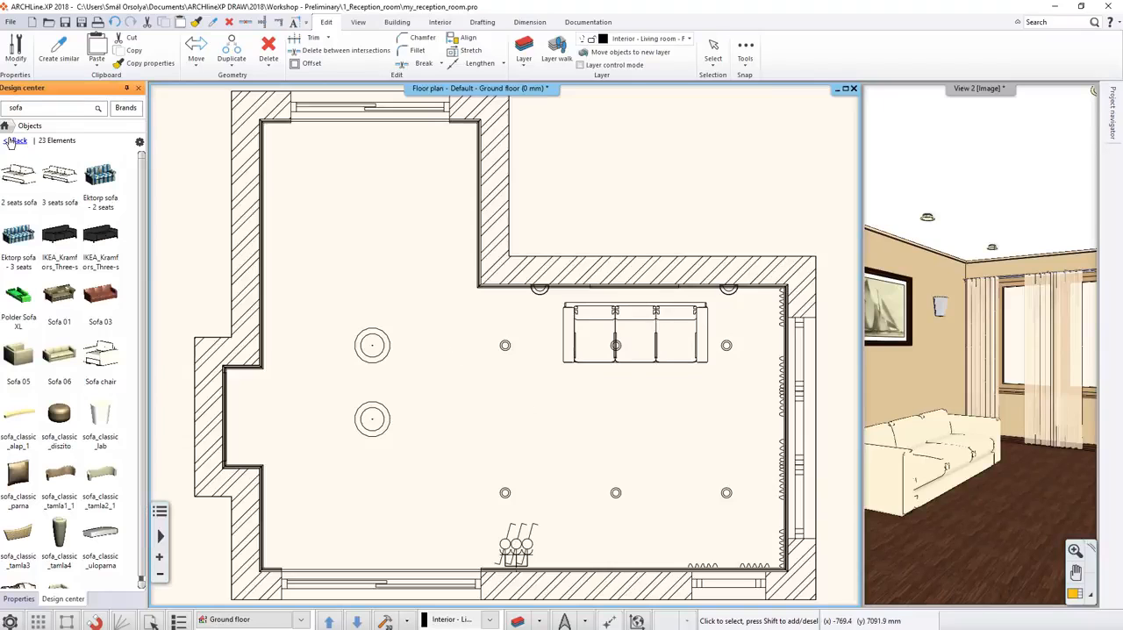
scroll(87, 290, "down", 1)
mouse_move(88, 290)
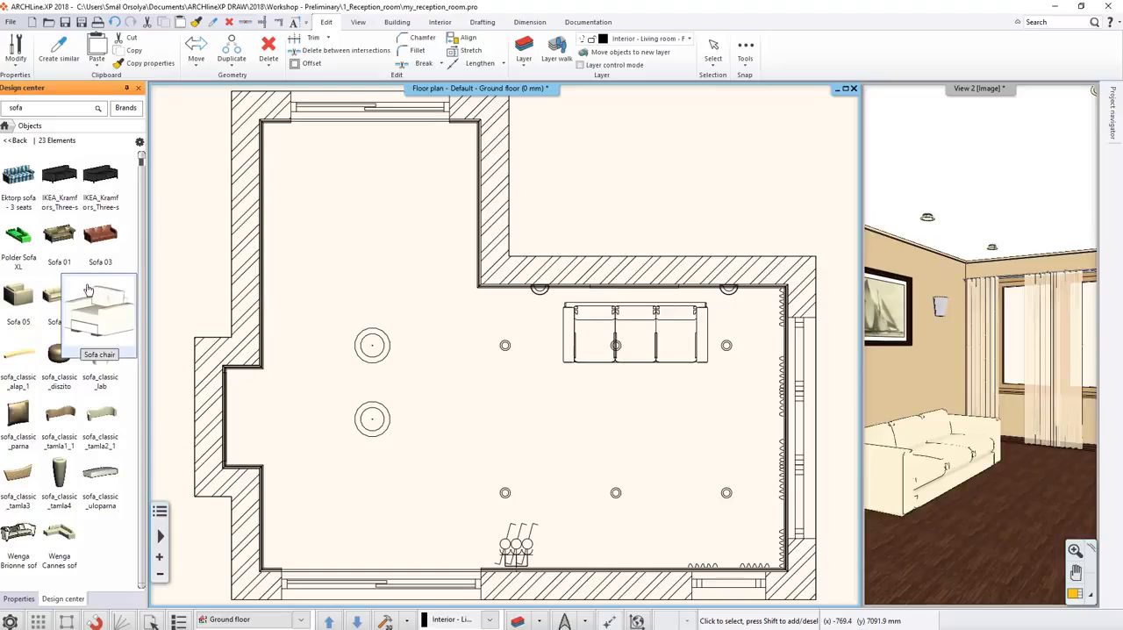
left_click(21, 299)
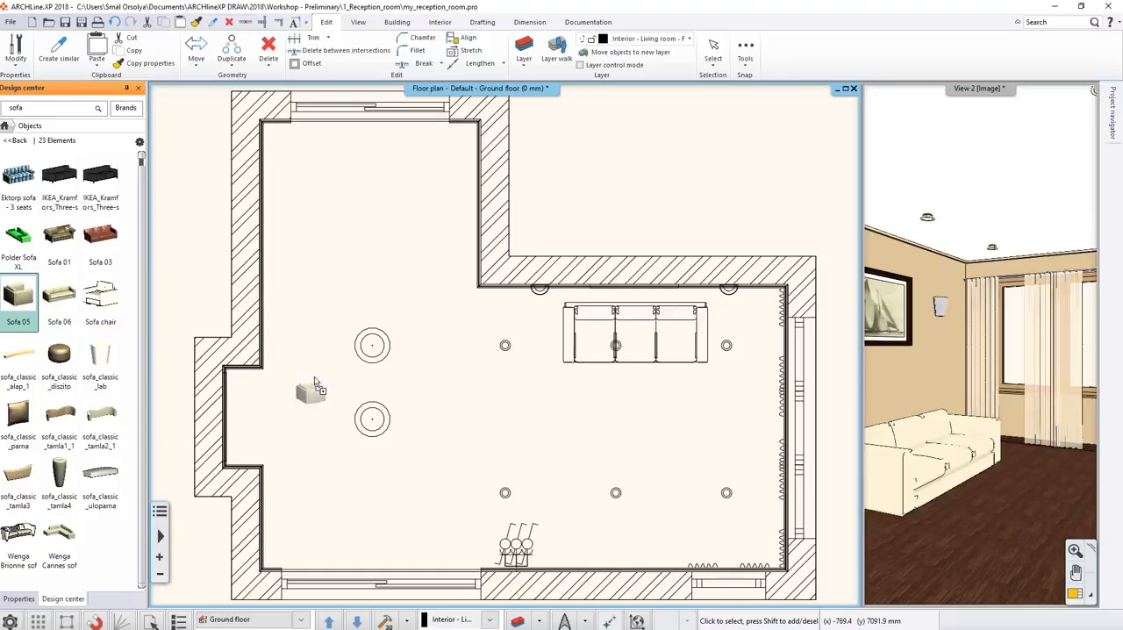
left_click_drag(315, 378, 712, 404)
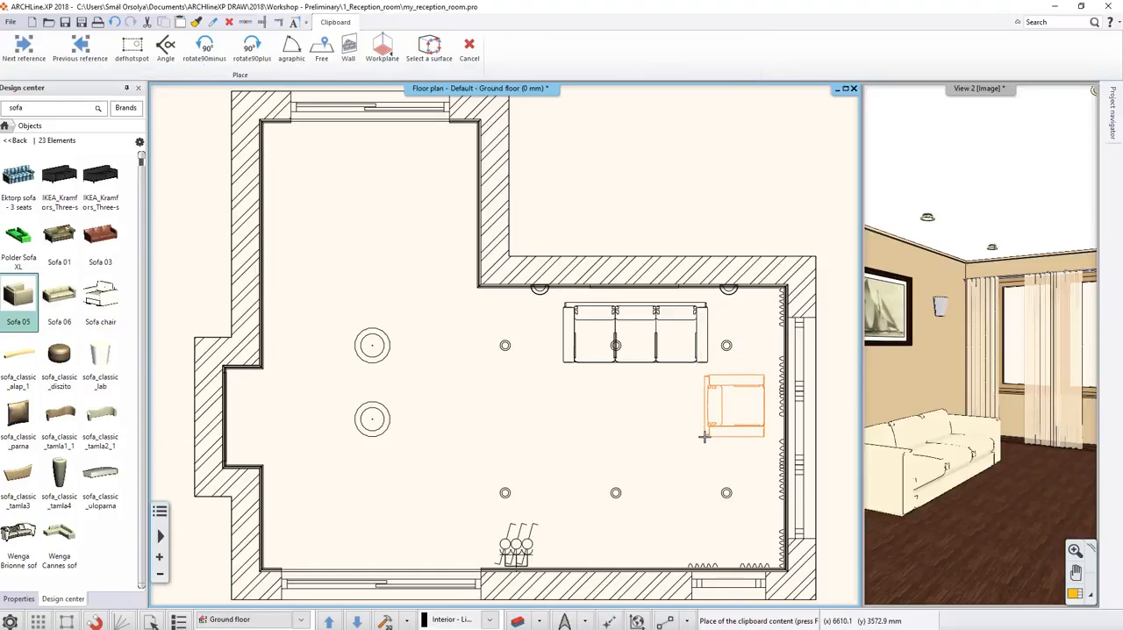
left_click(703, 437)
key("Escape")
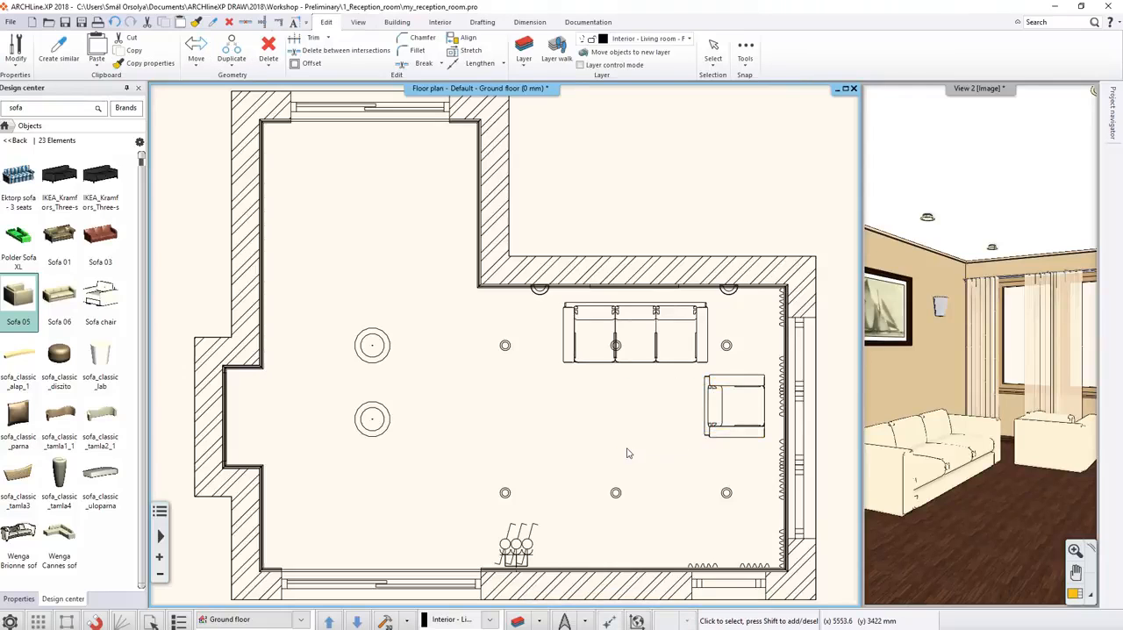
Rotate the Sofa 05 armchair by 90 degrees clockwise twice so its back faces the window wall.
scroll(627, 453, "up", 3)
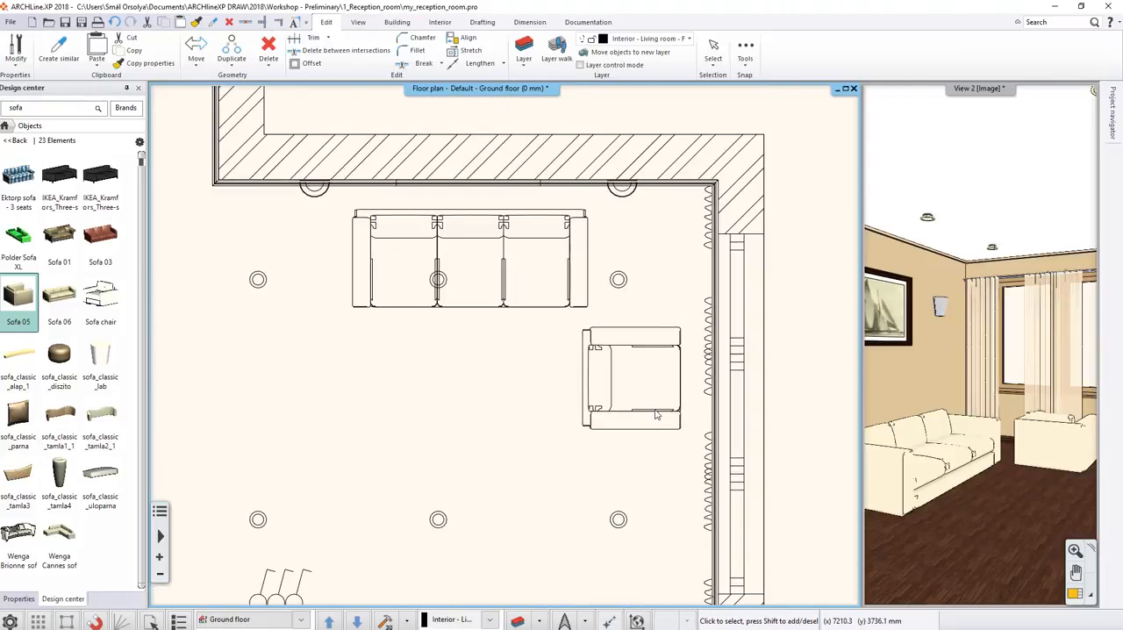
left_click(655, 415)
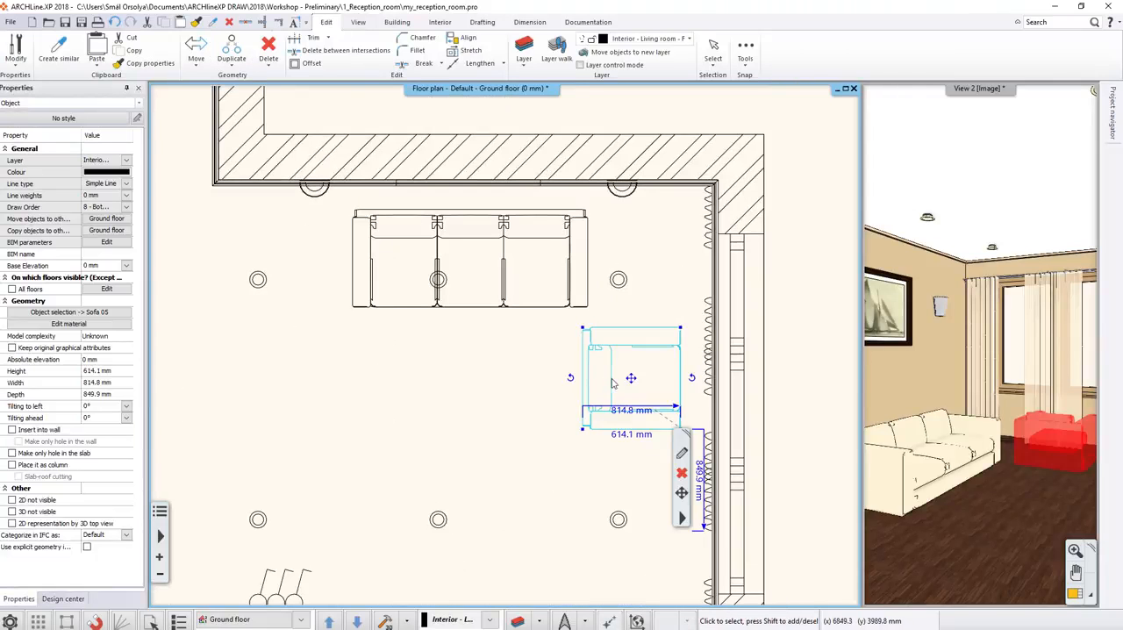
scroll(626, 377, "up", 3)
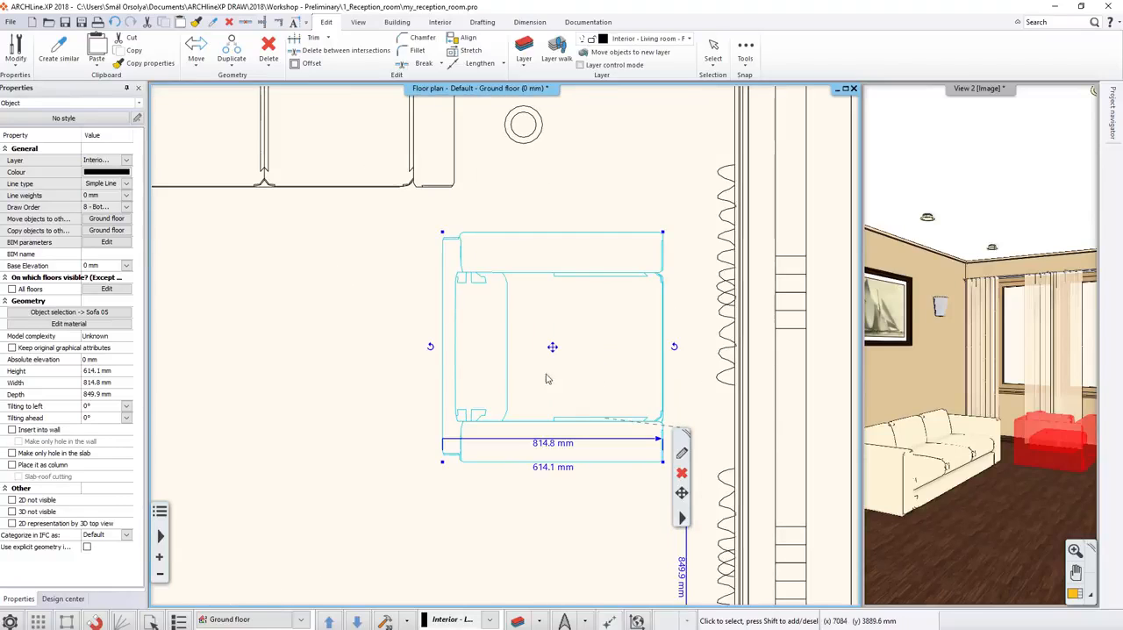
mouse_move(432, 349)
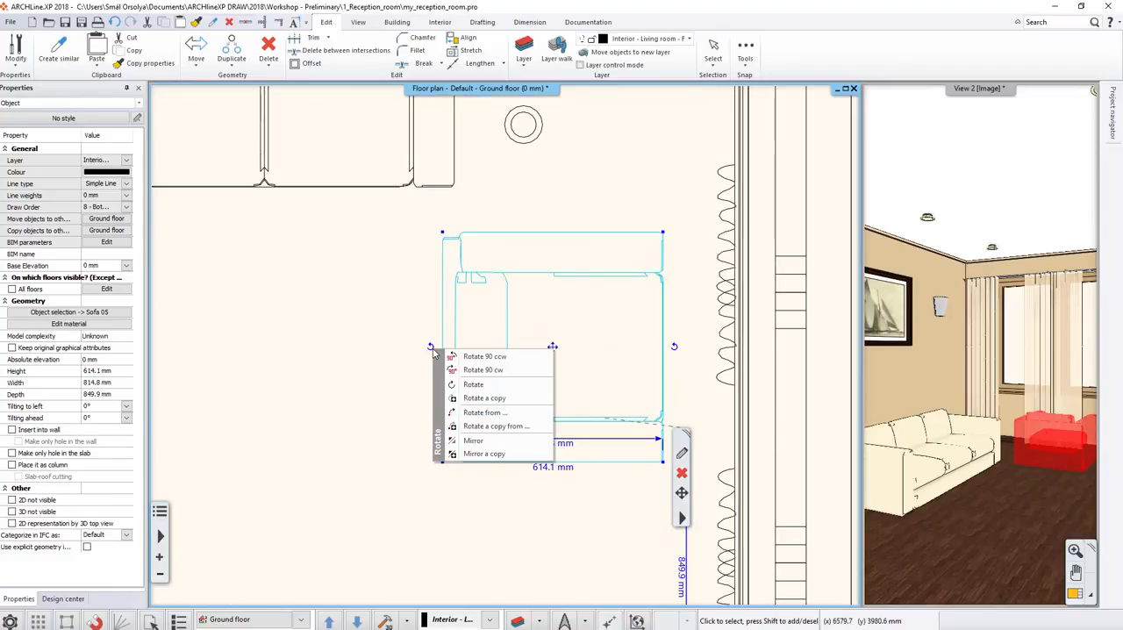
left_click(481, 369)
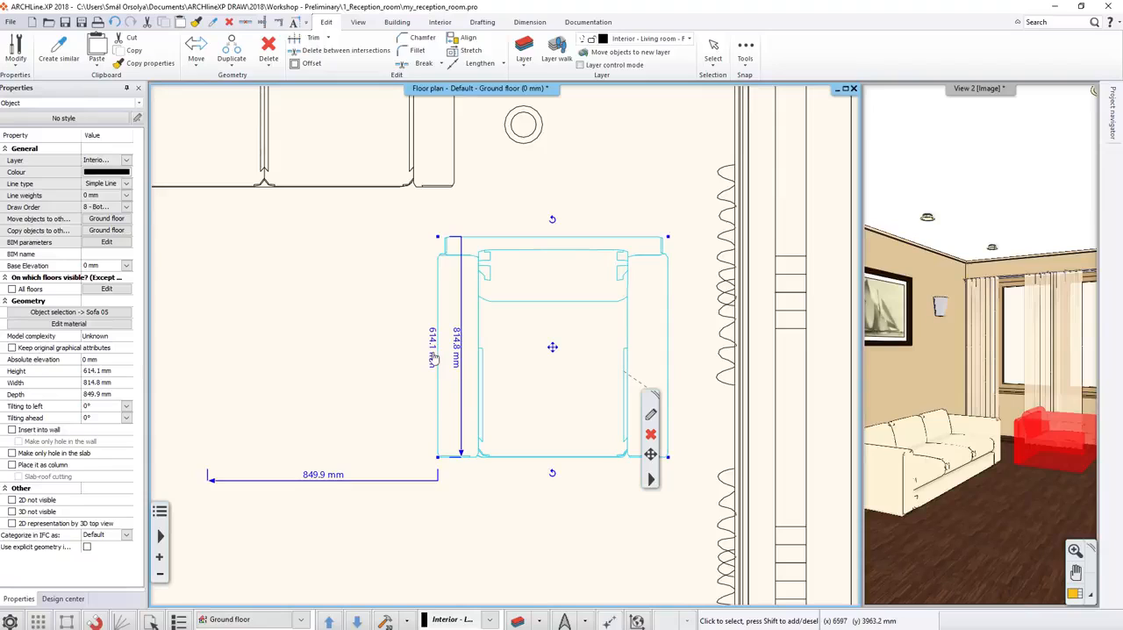
mouse_move(564, 230)
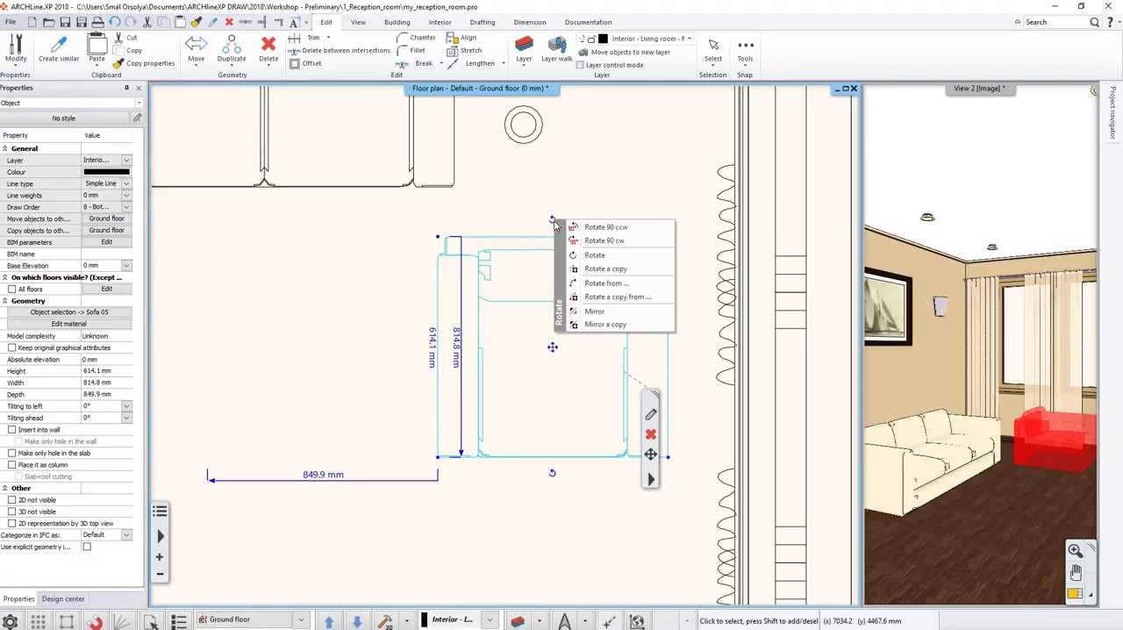
left_click(594, 249)
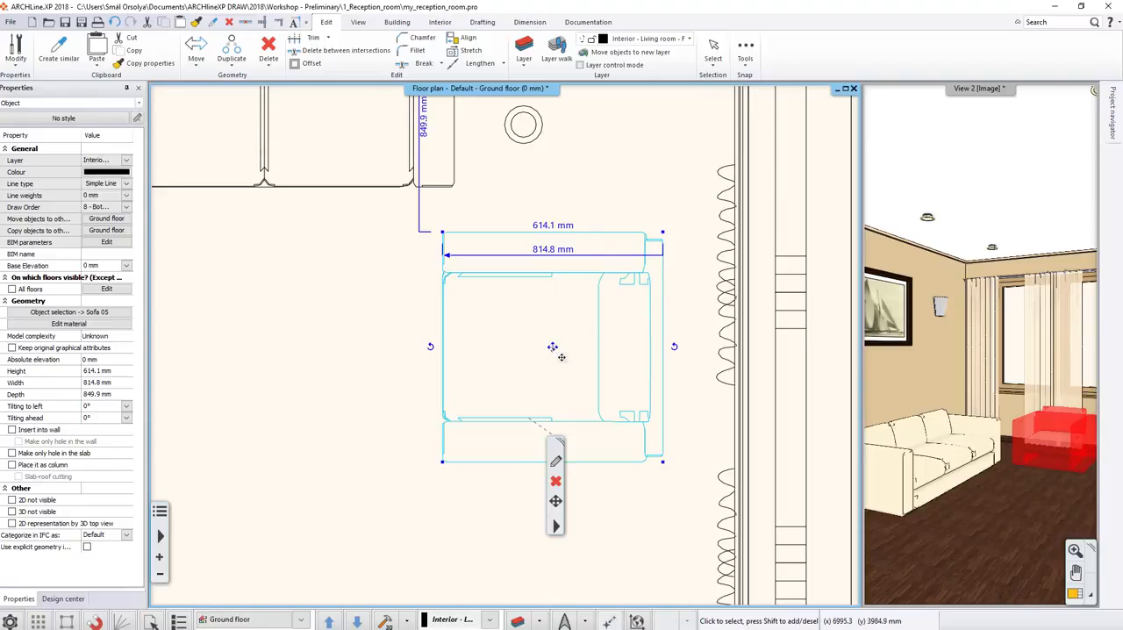
Copy the armchair about 1010 mm straight down the plan, parallel to the window wall, and deselect it.
mouse_move(552, 349)
left_click(602, 368)
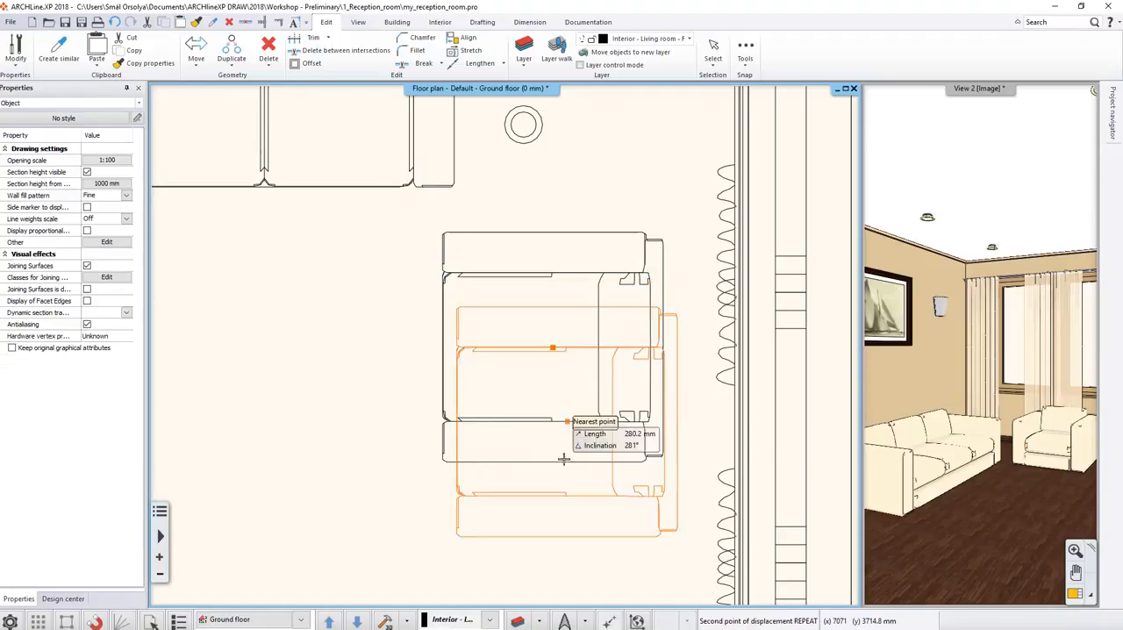
scroll(564, 514, "down", 3)
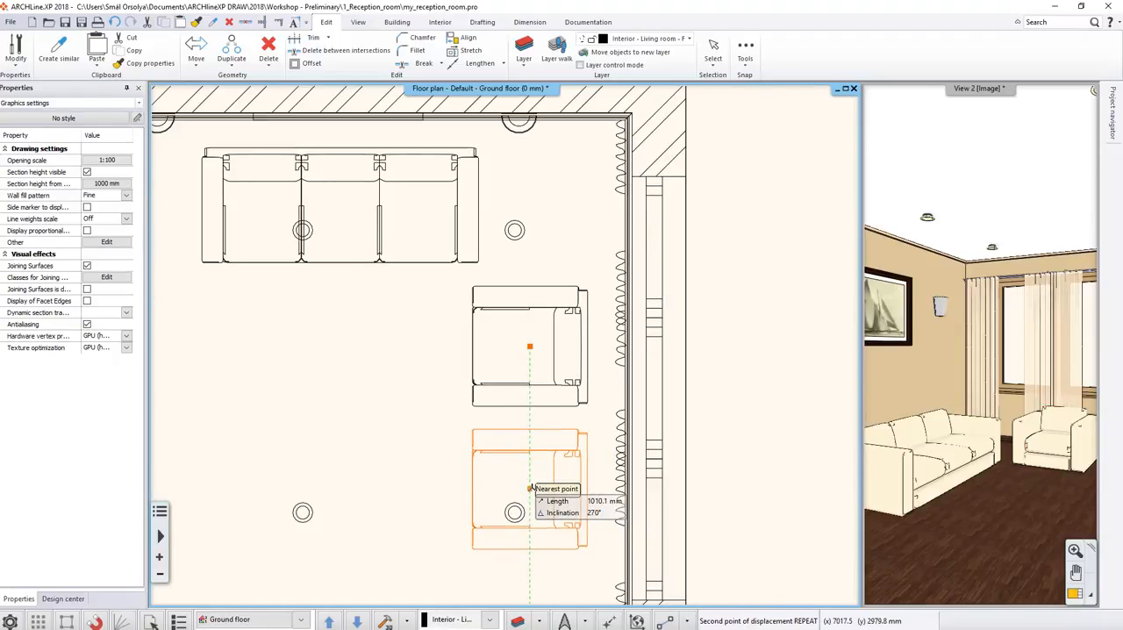
left_click(530, 488)
key("Escape")
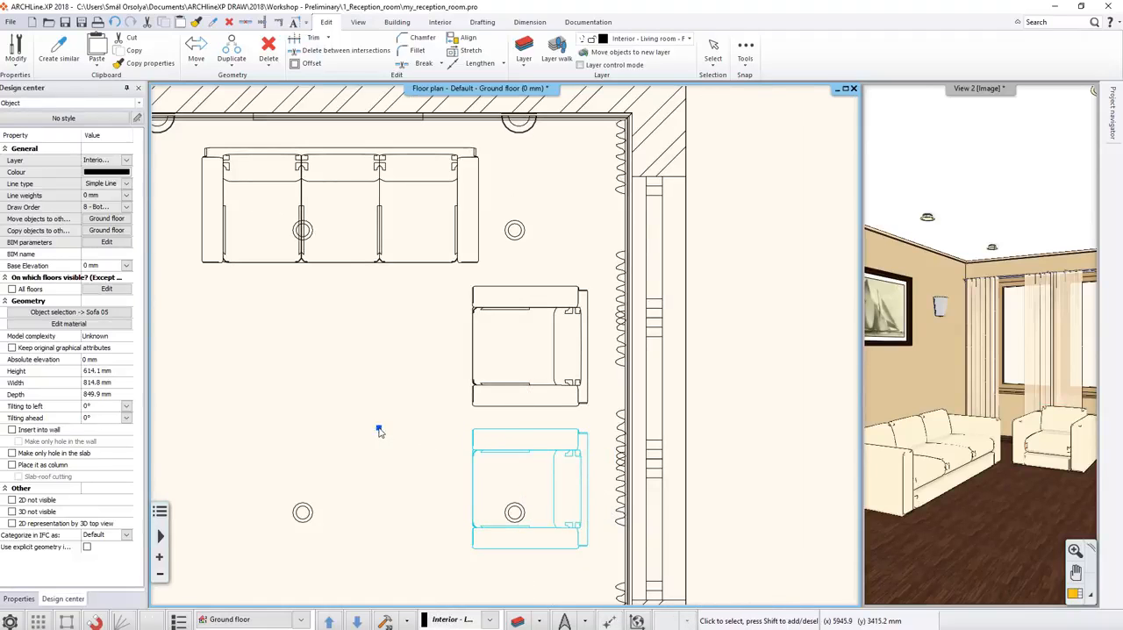
Set the distance between the upper wall and the back of the three-seat sofa to 100 mm.
scroll(187, 249, "down", 2)
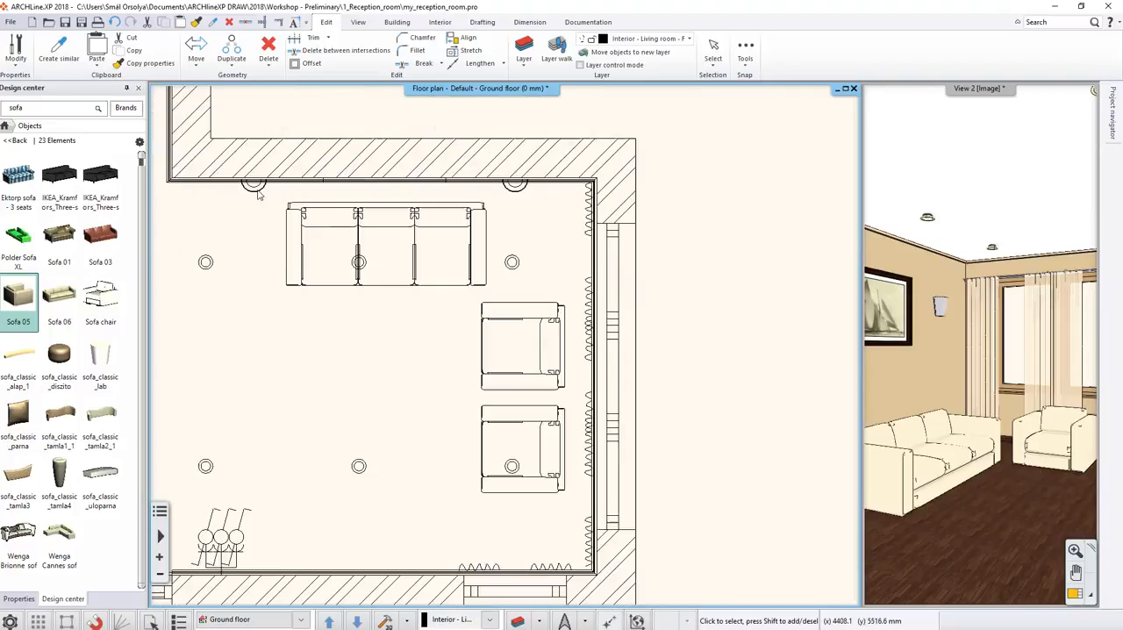
scroll(413, 195, "up", 2)
left_click(412, 195)
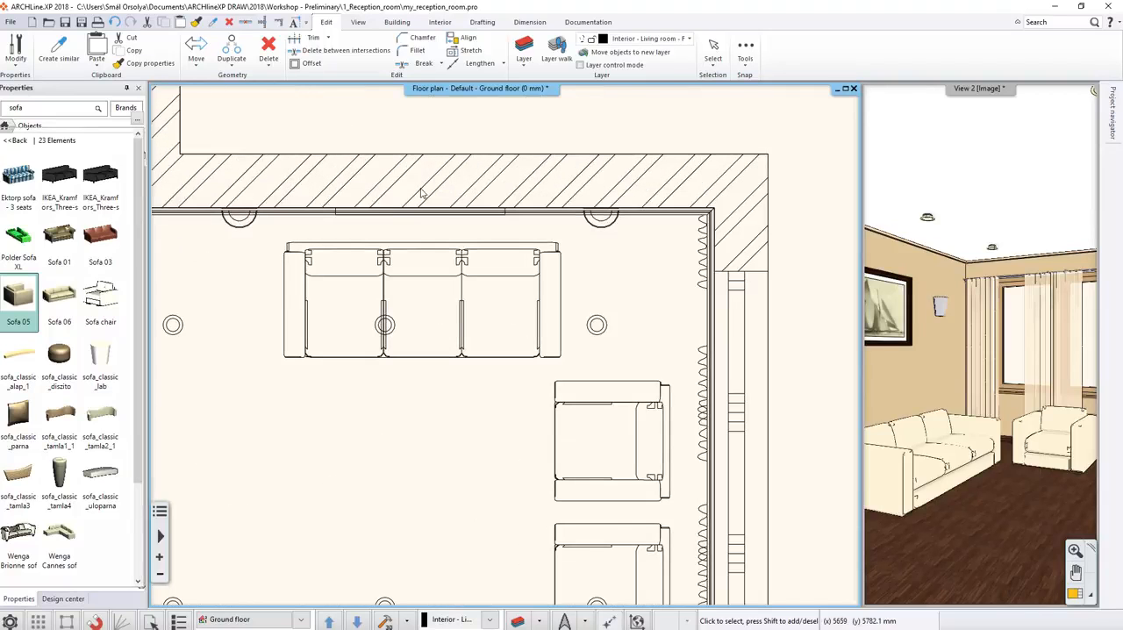
left_click(284, 303, "shift")
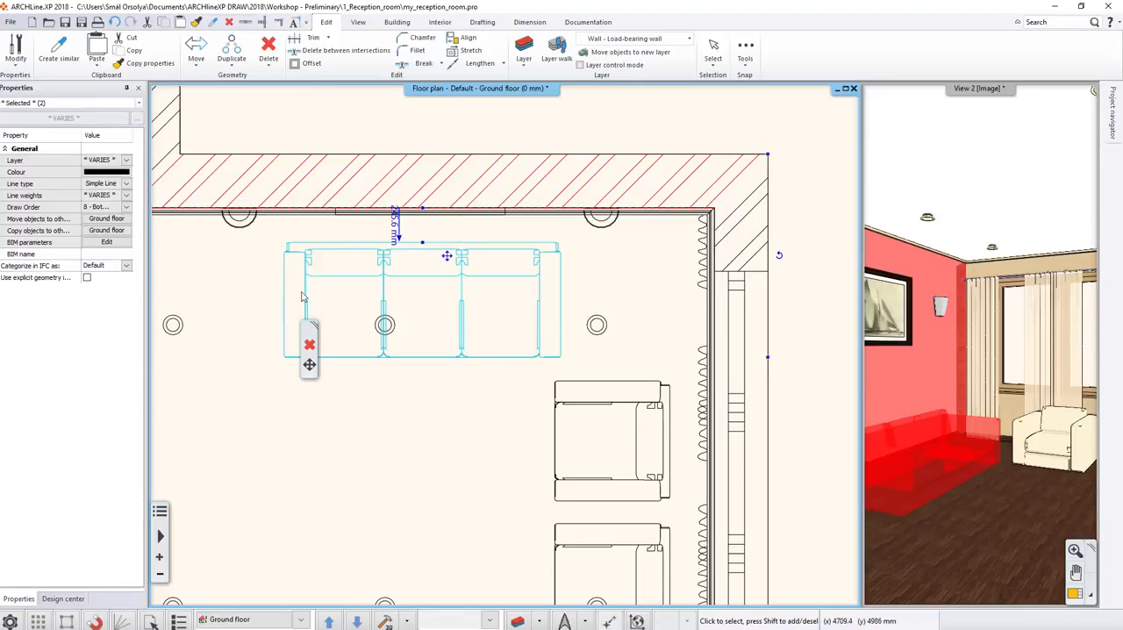
left_click(396, 226)
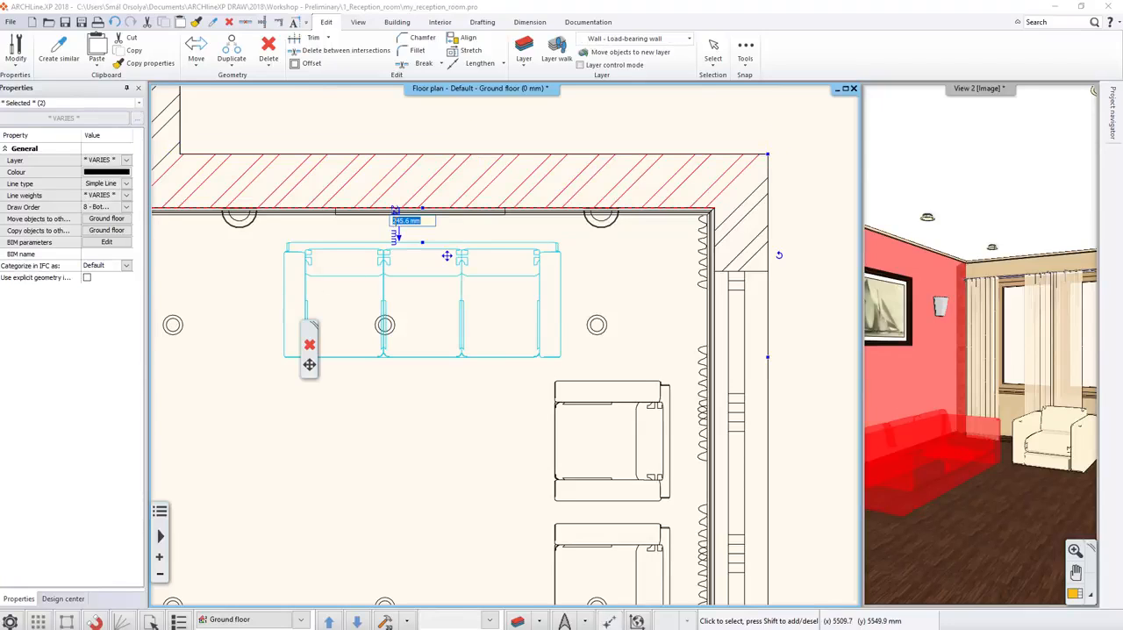
type("100")
key("Return")
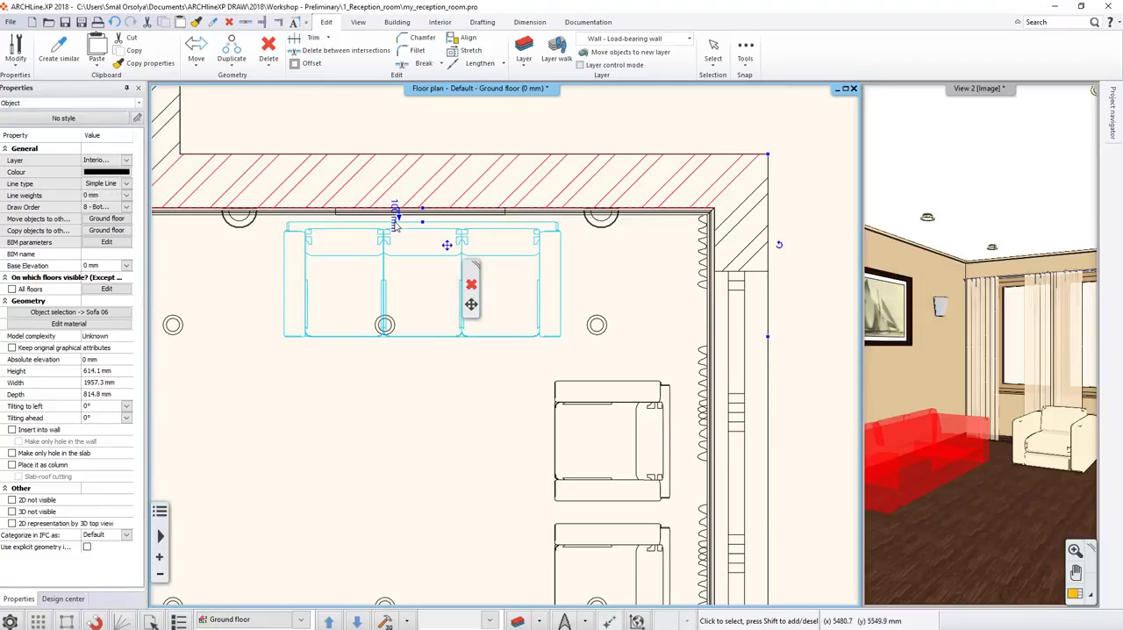
key("Escape")
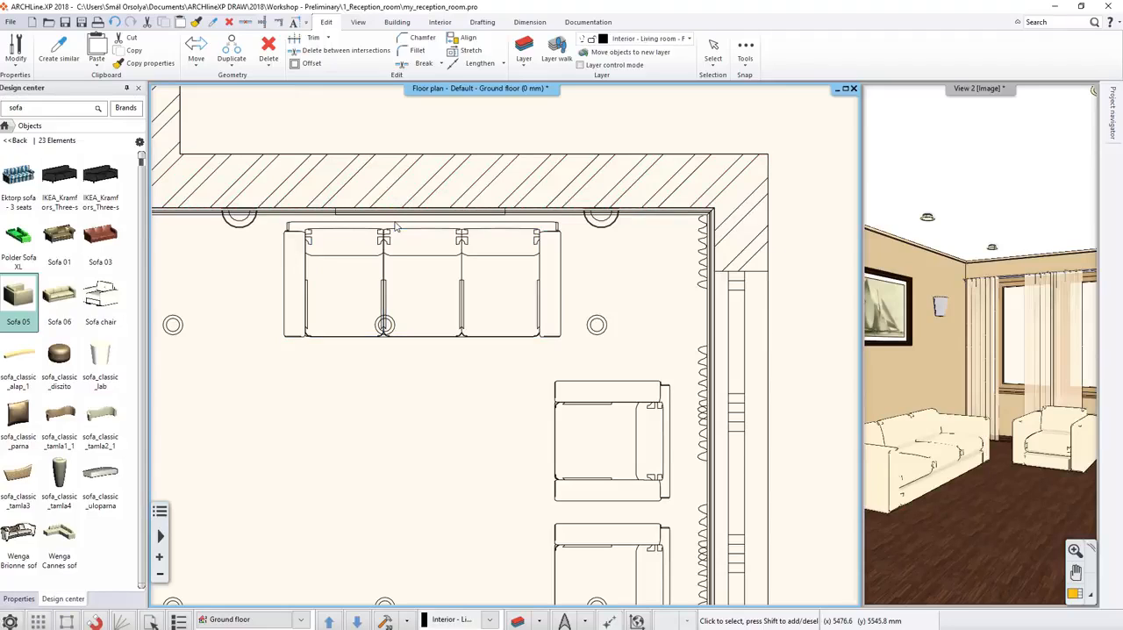
Search the object catalog for "carpet" and place Carpet 02 on the floor in front of the sofa and partly under the seating.
left_click(7, 126)
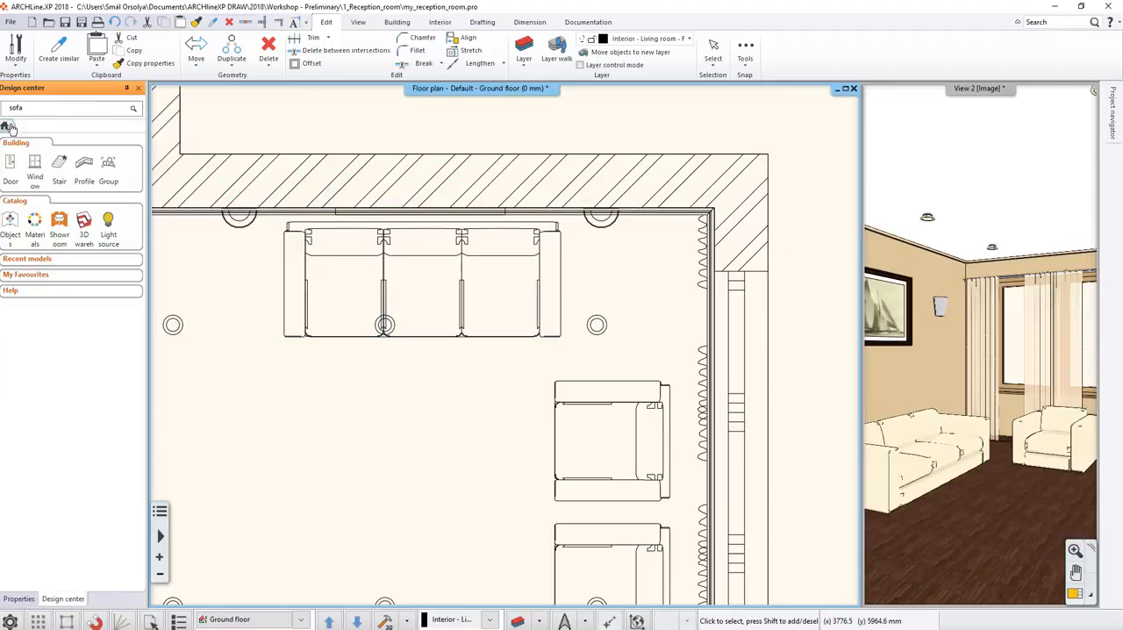
left_click(10, 222)
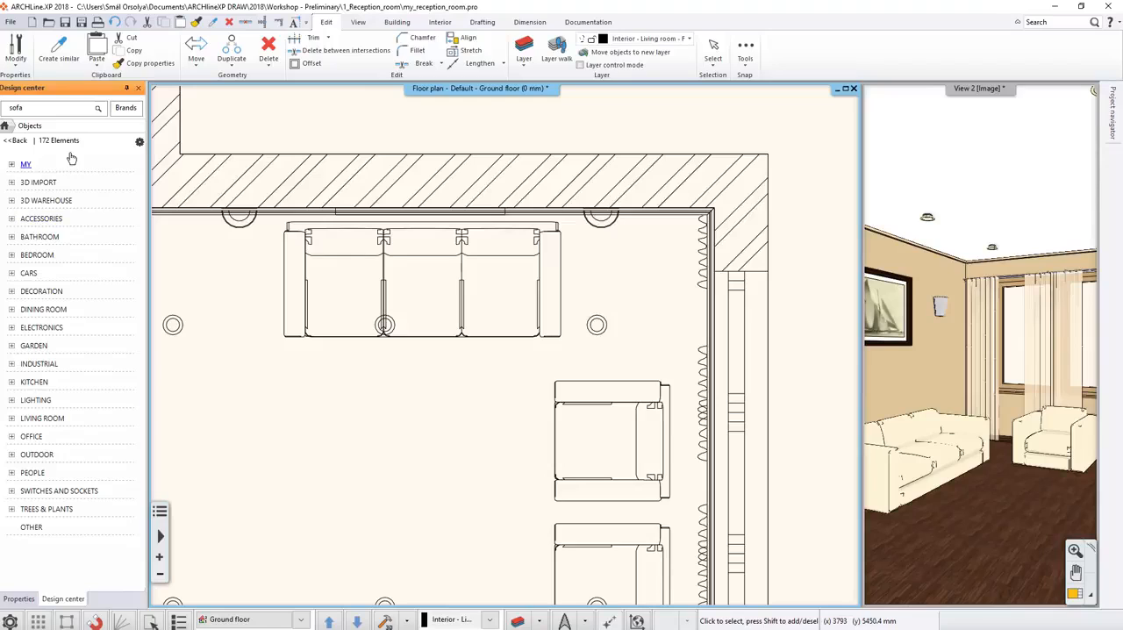
left_click(56, 113)
key("Return")
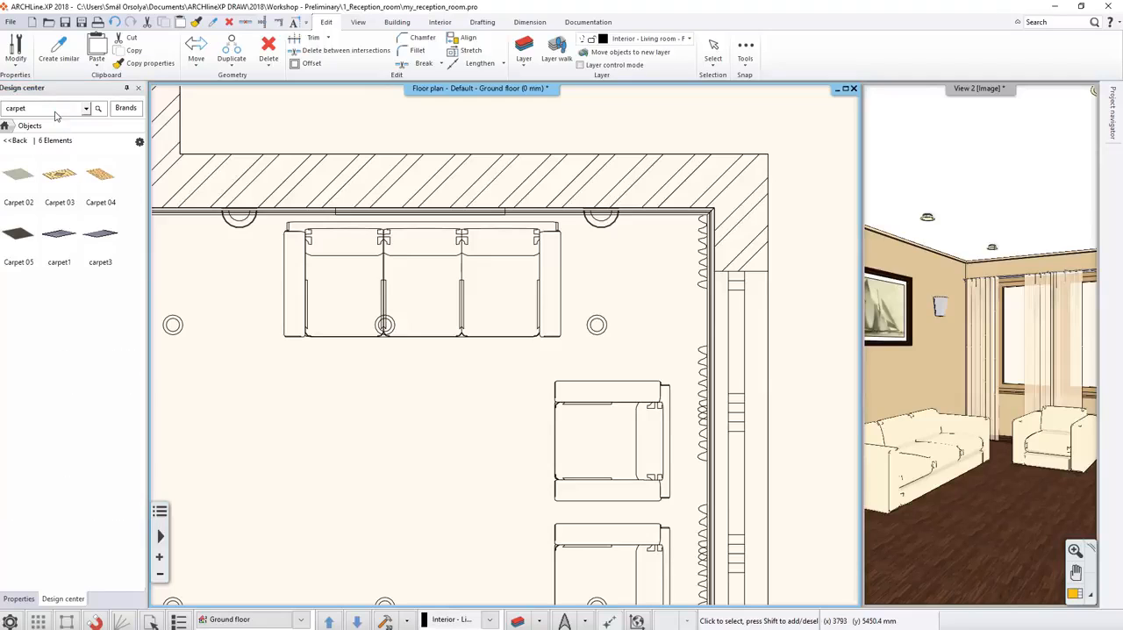
left_click(31, 193)
left_click_drag(63, 249, 416, 464)
scroll(416, 463, "down", 3)
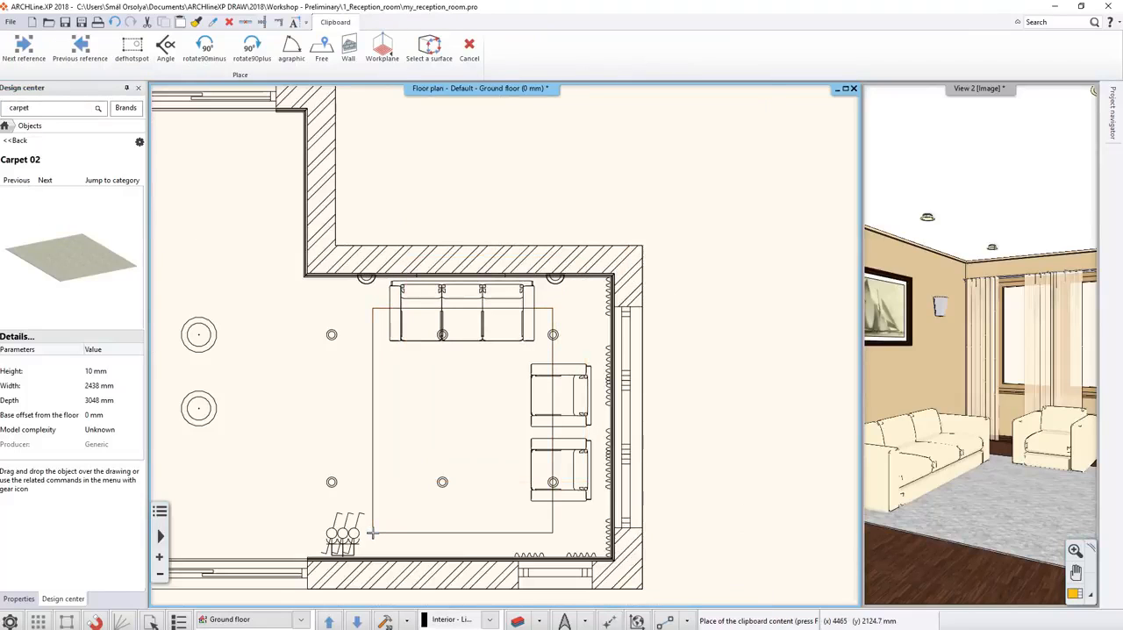
left_click(373, 533)
Search the object catalog for "table" and place Coffee table 05 on the carpet between the sofa and the armchairs.
left_click(7, 126)
left_click(28, 207)
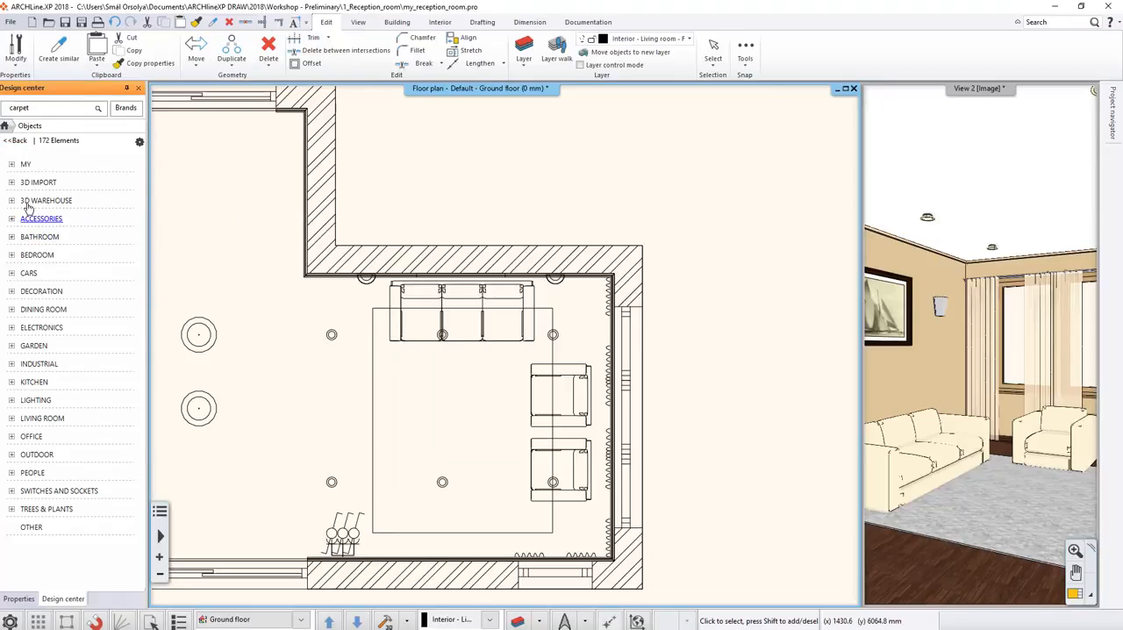
left_click_drag(48, 112, 4, 112)
type("table")
key("Return")
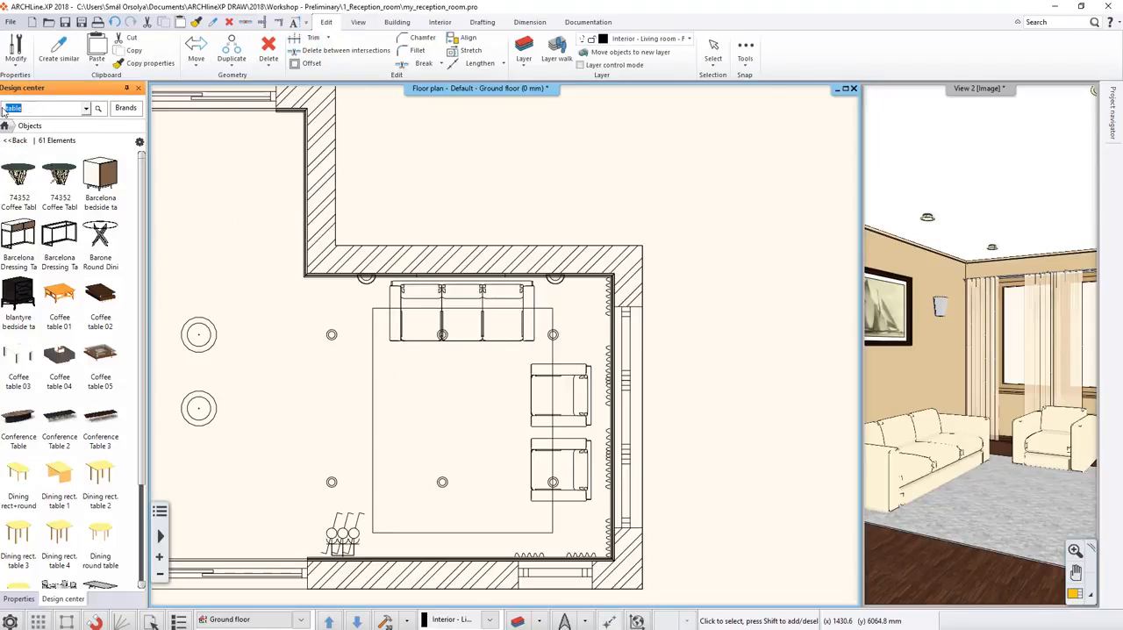
left_click(100, 360)
left_click_drag(70, 254, 410, 376)
left_click(417, 378)
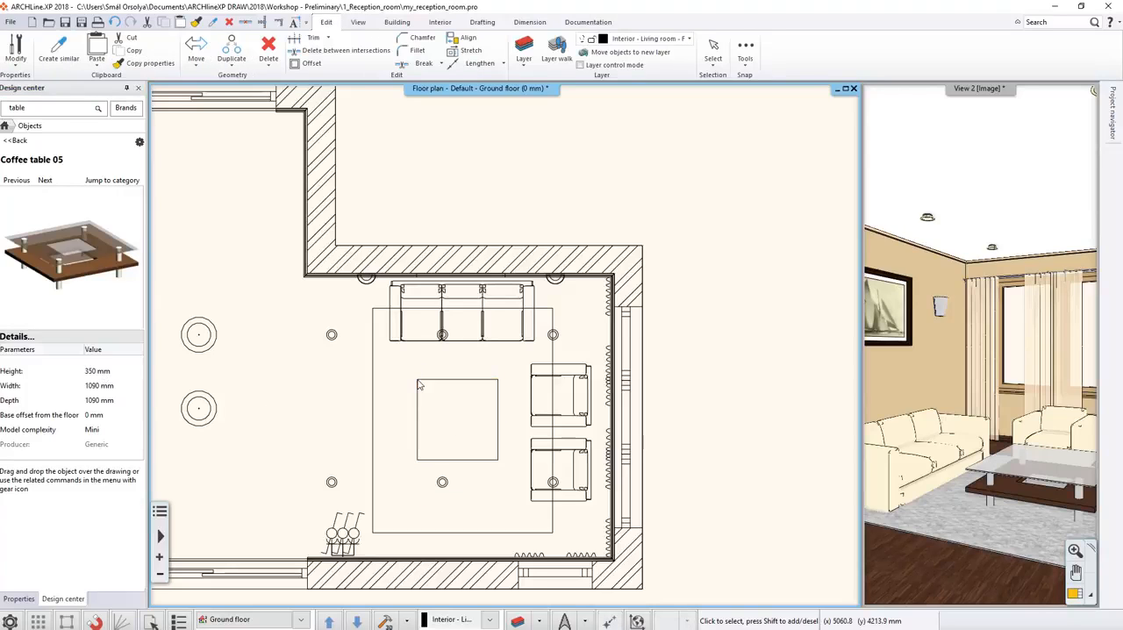
In the enlarged 3D view, search the object catalog for "candle" and place Candle 01 on top of the coffee table.
left_click(537, 618)
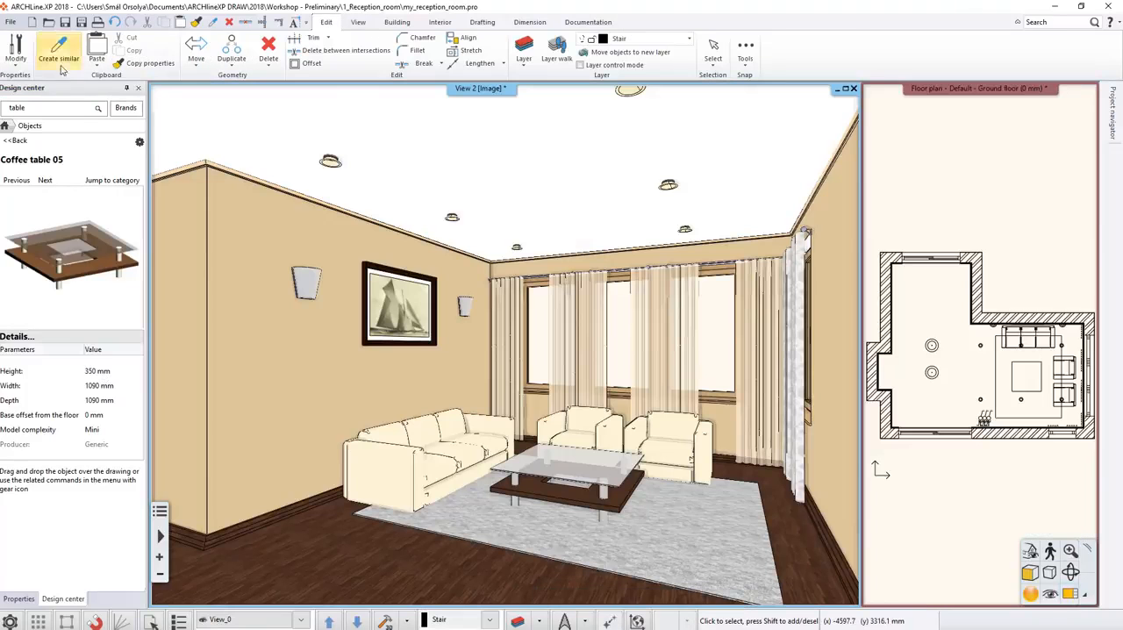
left_click(14, 140)
double_click(19, 107)
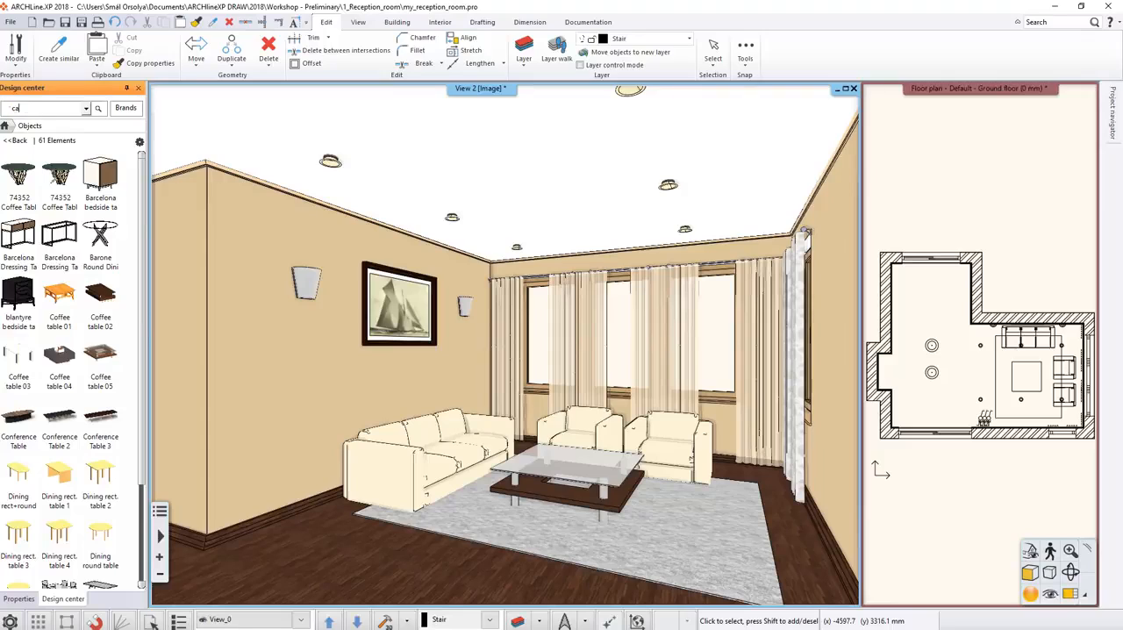
type("candle")
key("Return")
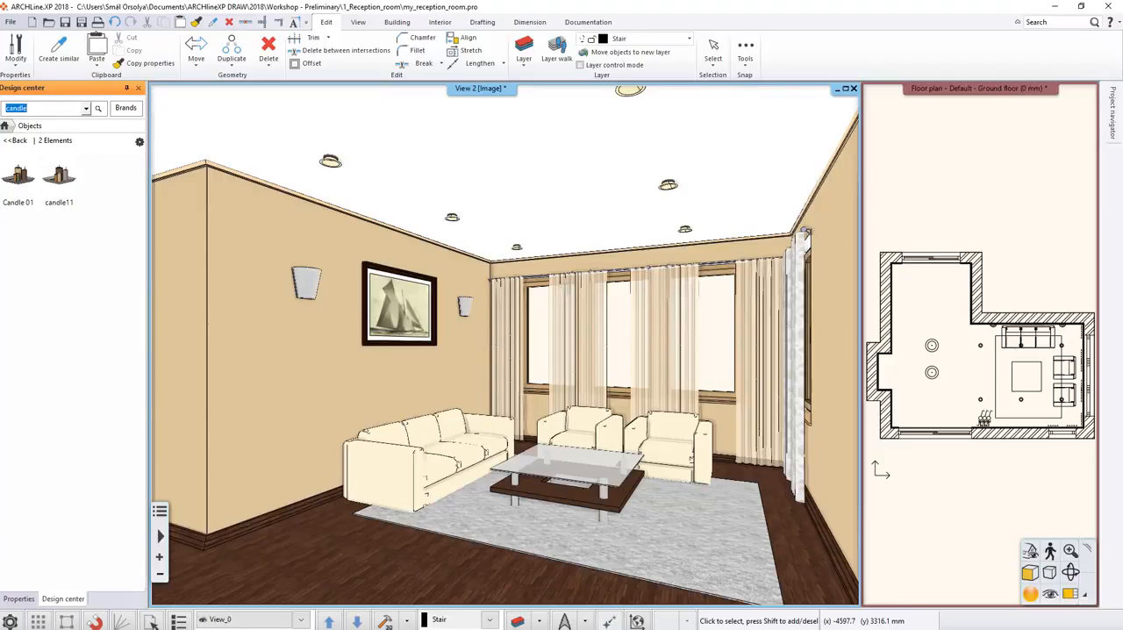
double_click(32, 191)
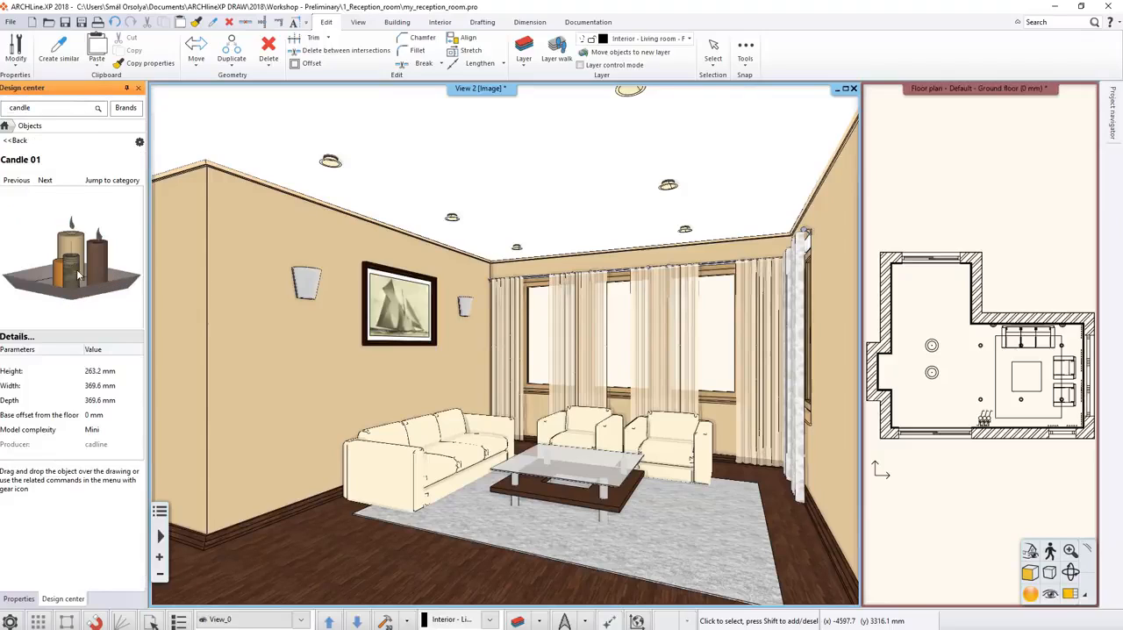
left_click_drag(77, 275, 569, 457)
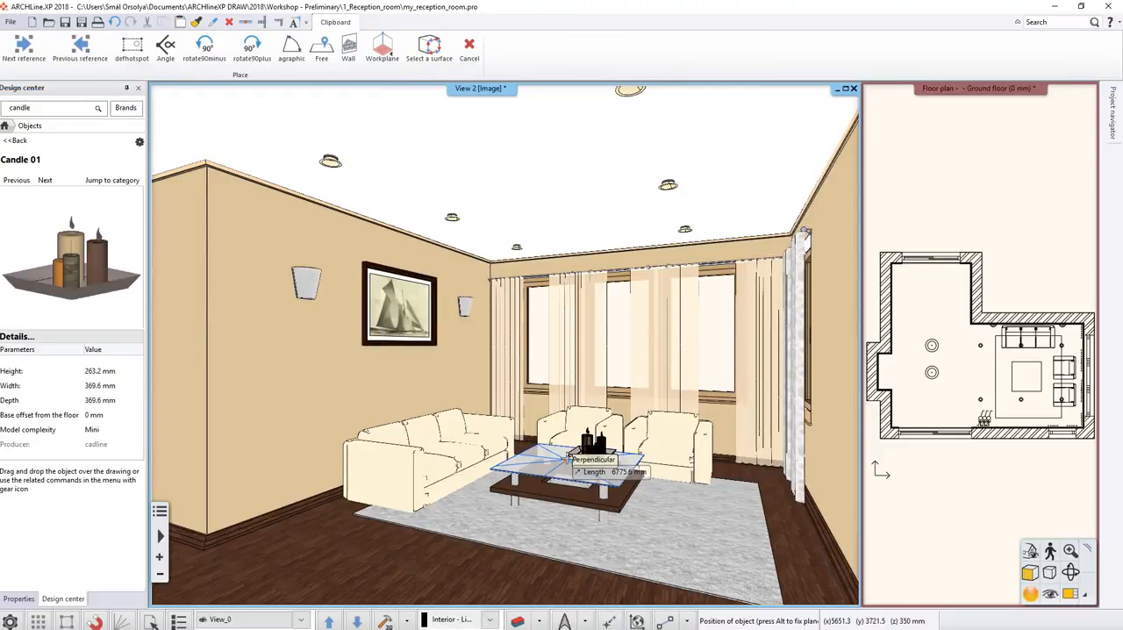
left_click_drag(569, 457, 545, 463)
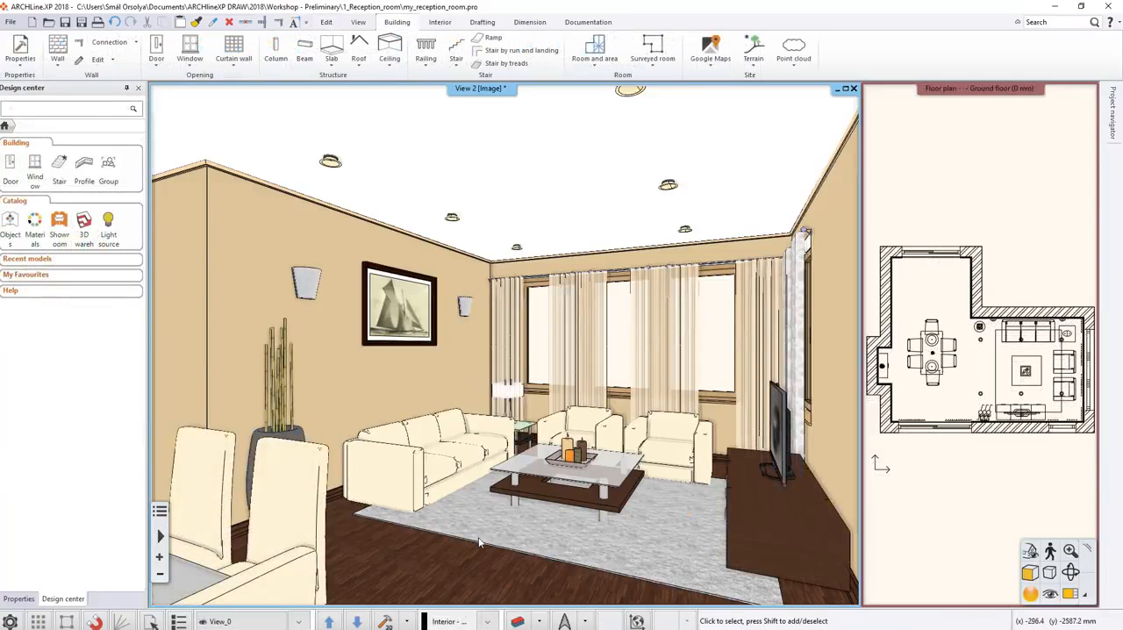
Step through the saved 3D views up to View_3 to examine the furnished room from different angles.
left_click(363, 620)
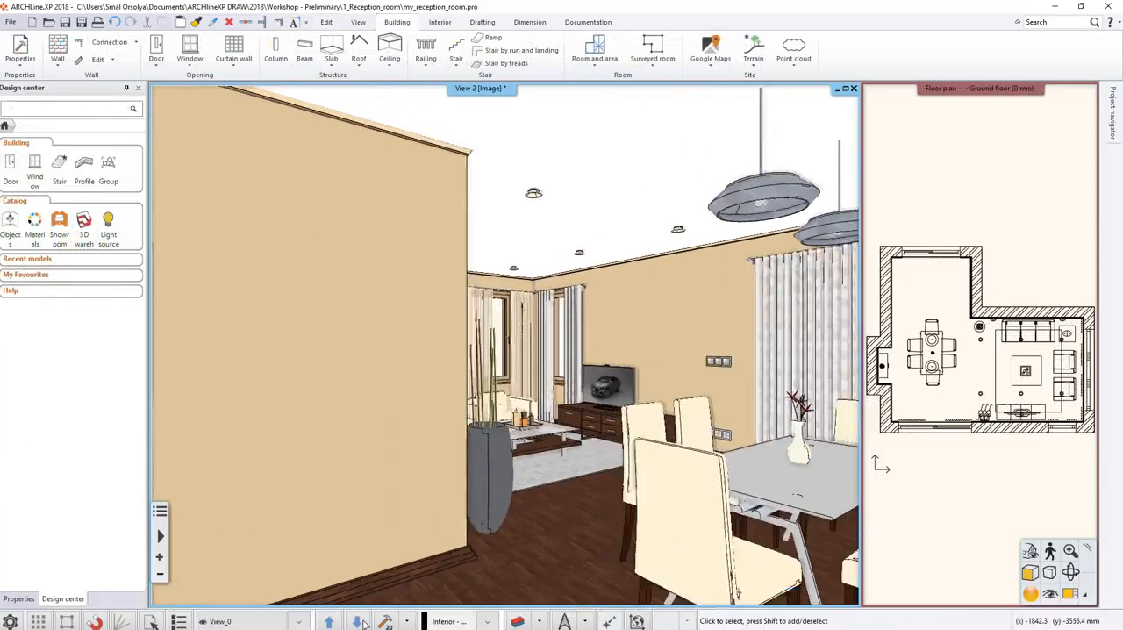
left_click(362, 620)
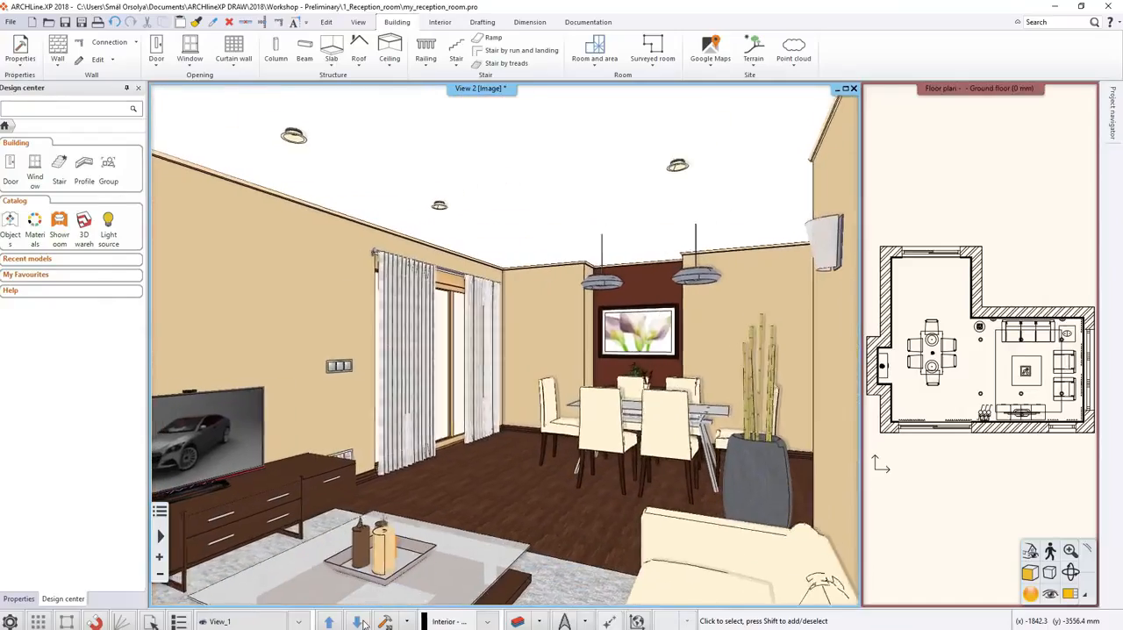
left_click(362, 620)
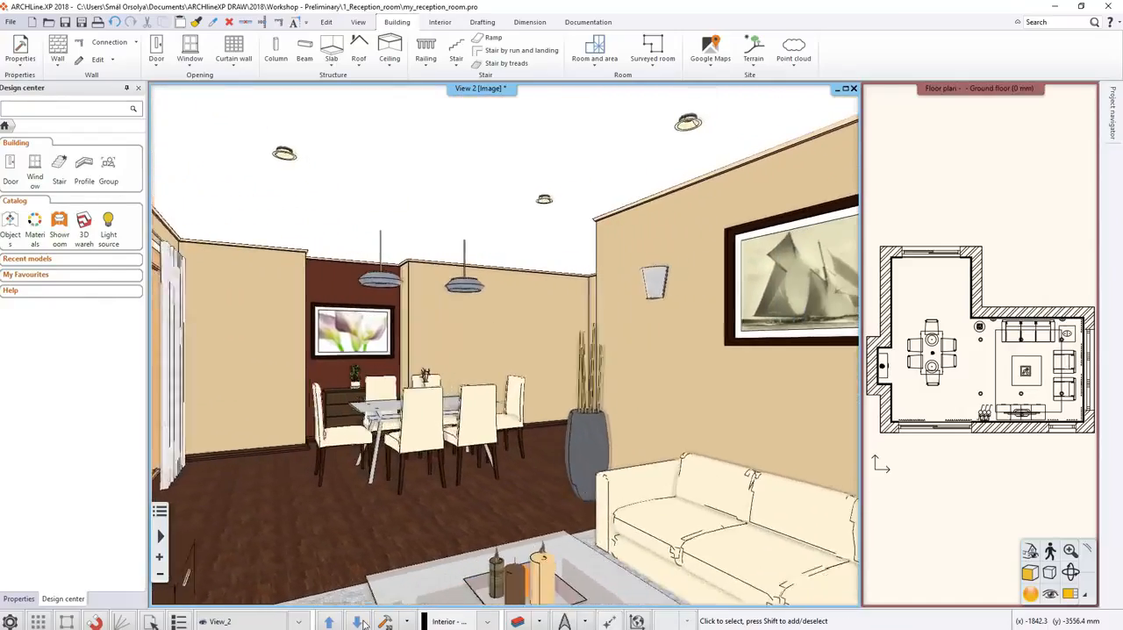
left_click(362, 620)
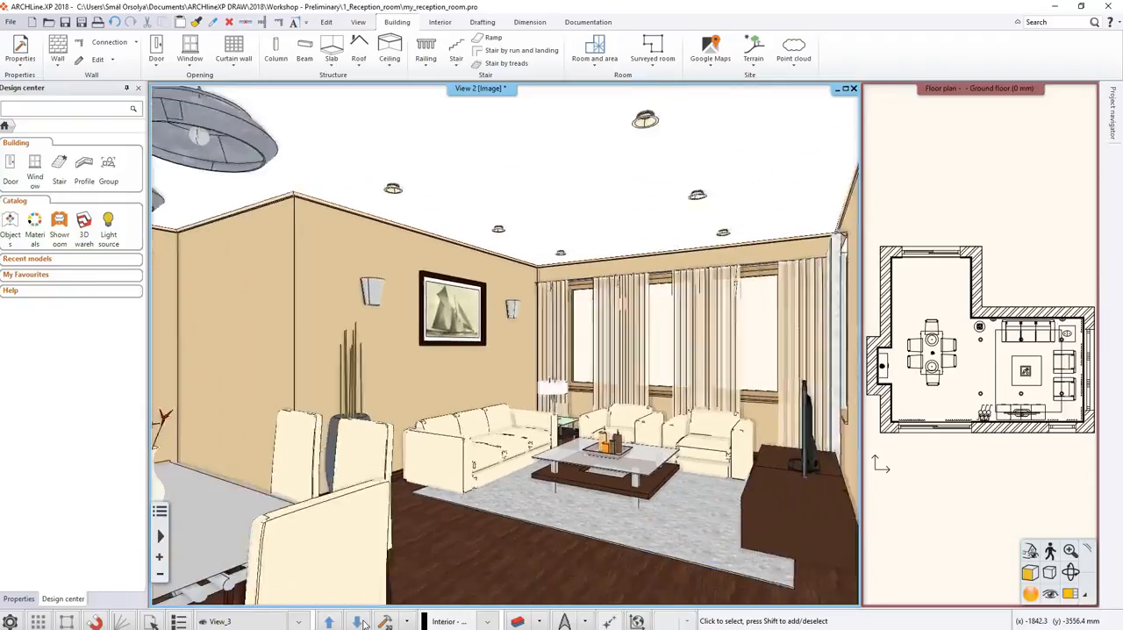